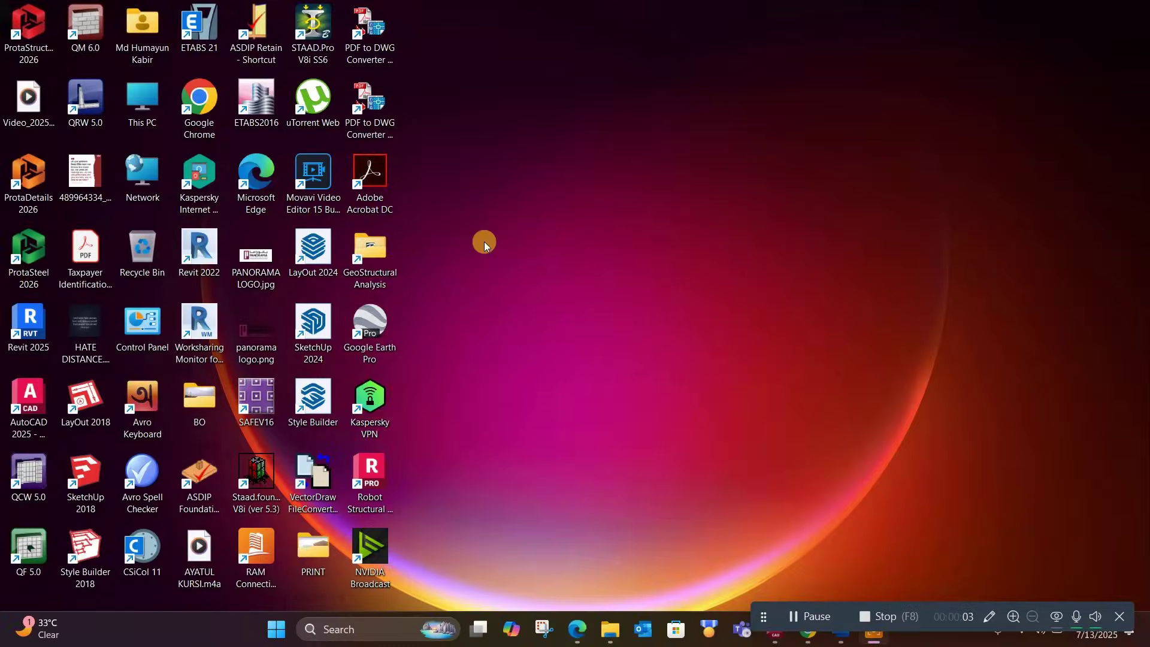
Launch ProtaStructure 2026 from its desktop shortcut
left_click(47, 30)
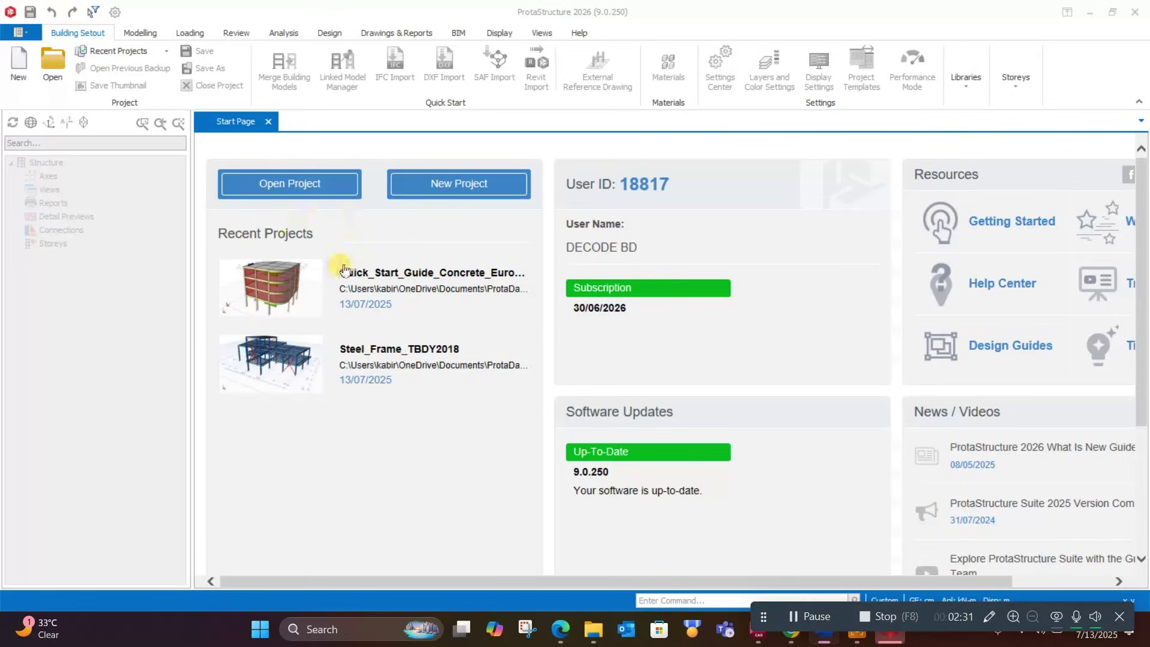
Open the Quick_Start_Guide_Concrete_Eurocode project and orbit its four-storey 3D building model
left_click(304, 292)
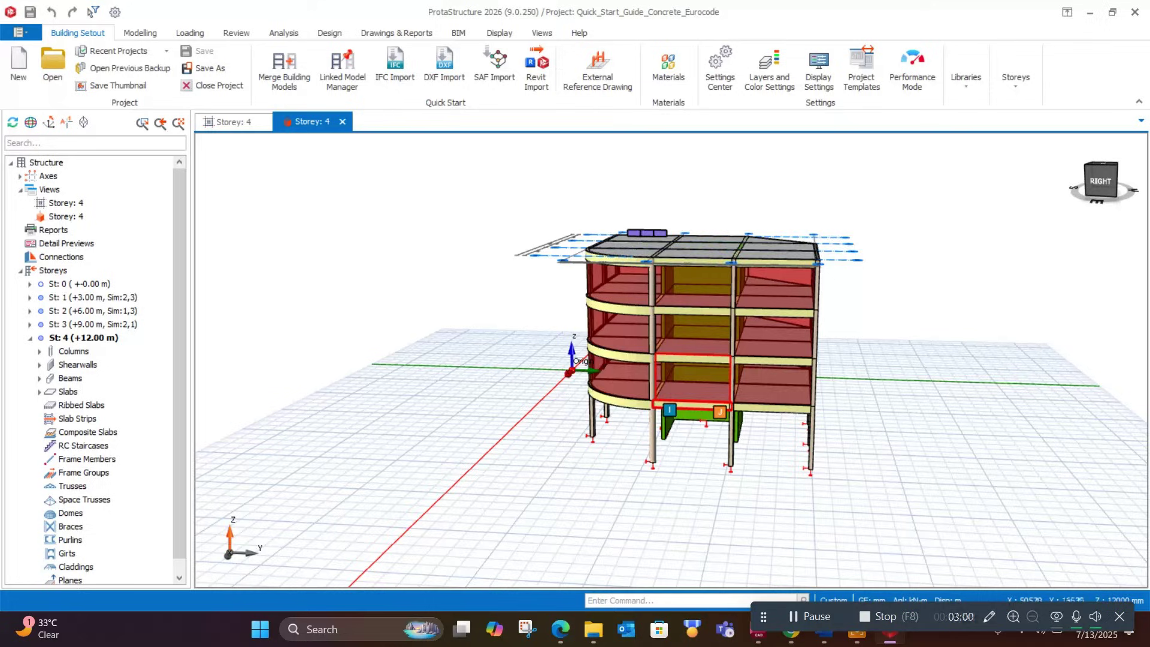
left_click_drag(869, 327, 863, 383)
scroll(599, 330, "up", 5)
scroll(671, 359, "down", 4)
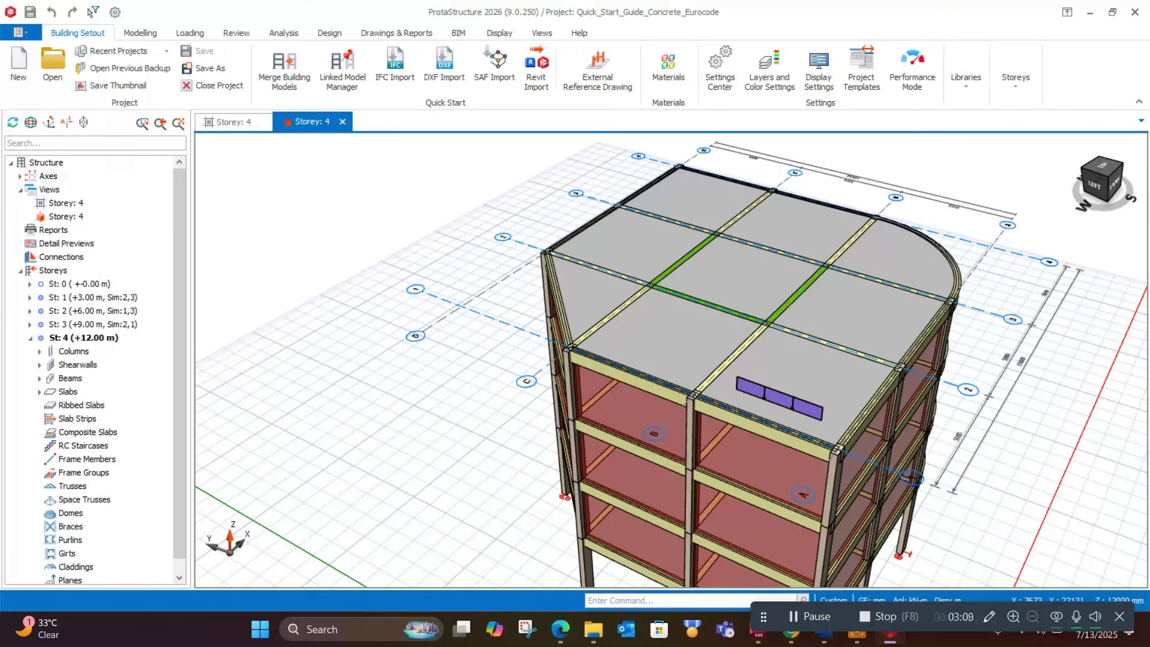
left_click_drag(671, 360, 539, 347)
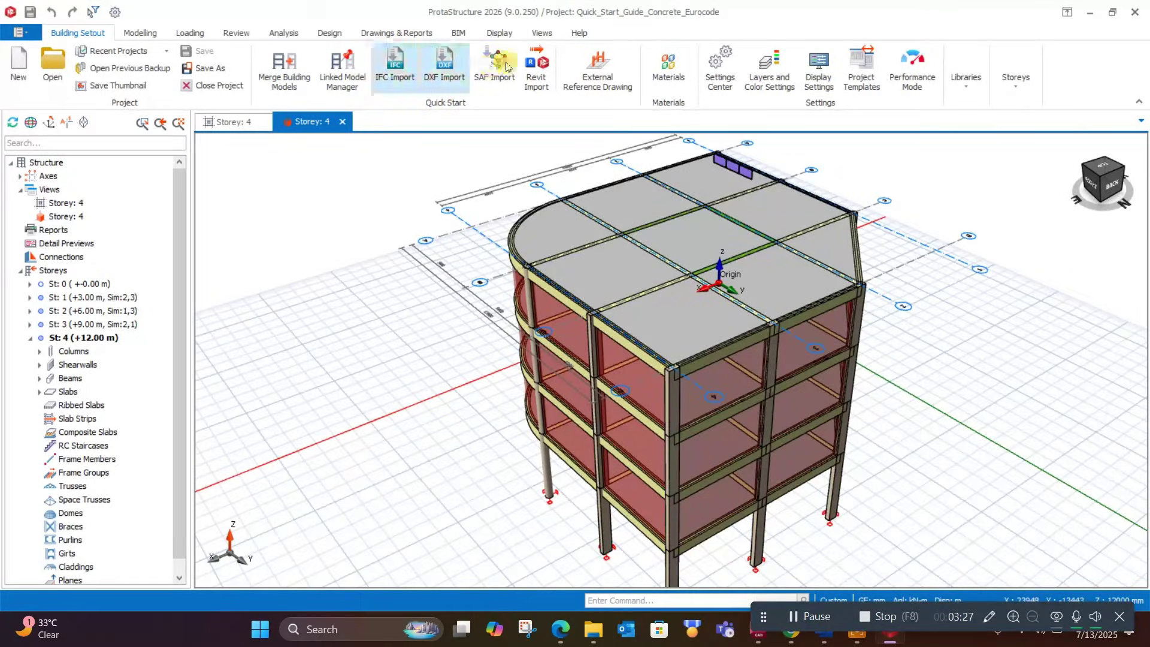
left_click(539, 33)
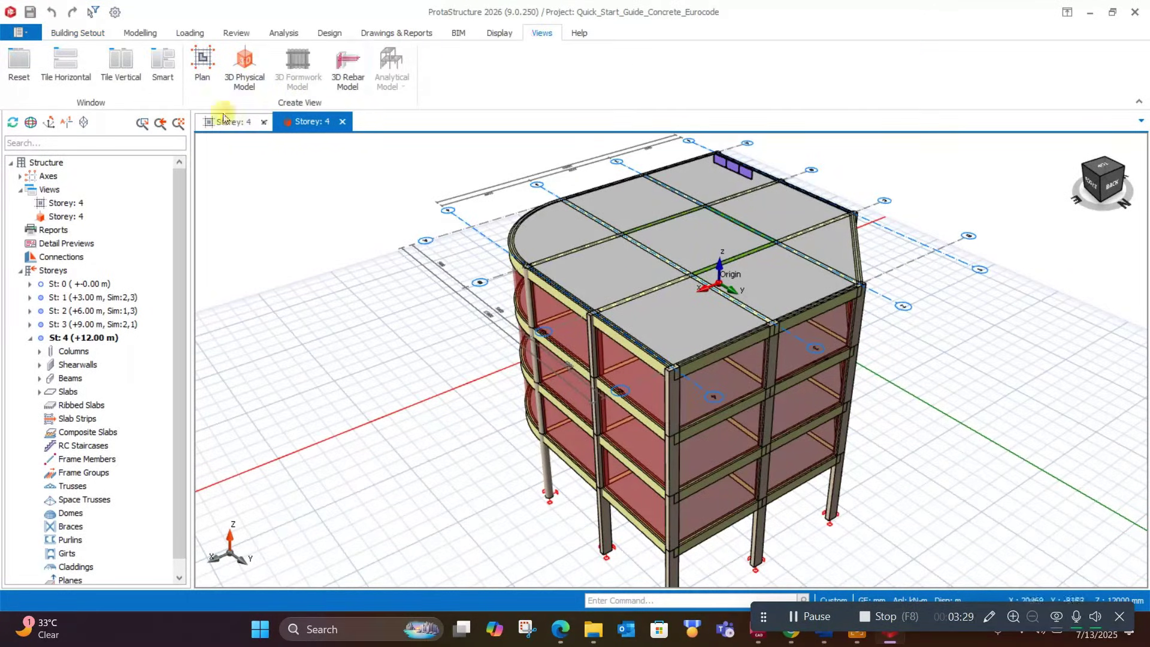
Tile the plan and 3D views vertically and toggle the grid in the 3D scene settings
left_click(120, 65)
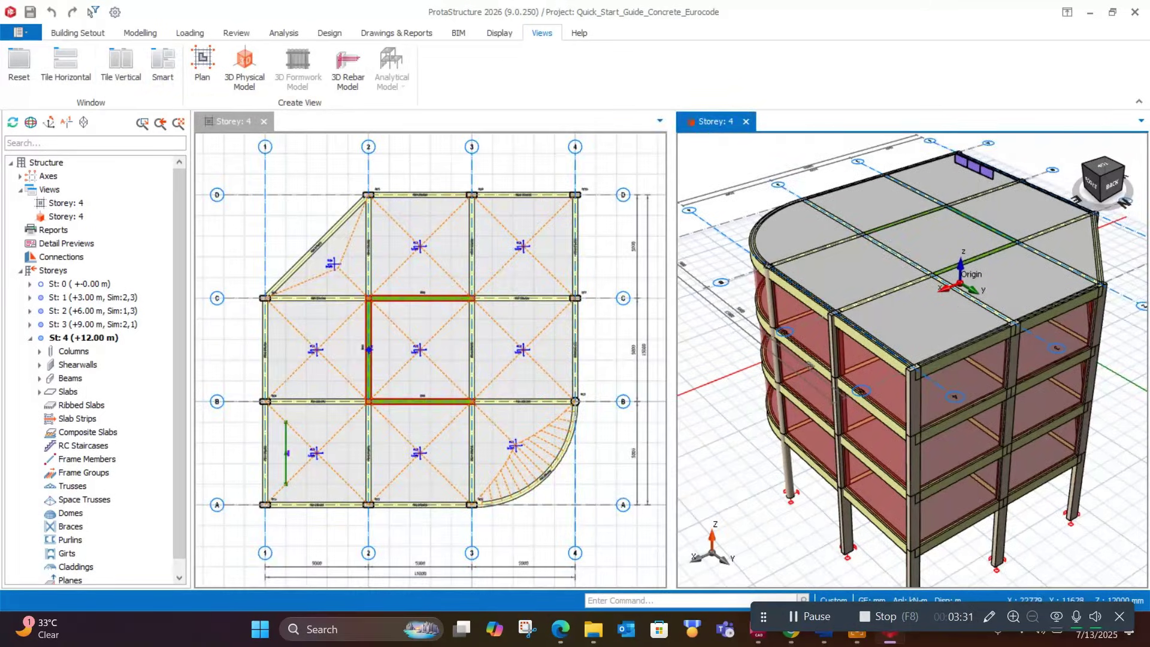
scroll(584, 320, "up", 2)
scroll(584, 321, "down", 2)
mouse_move(584, 321)
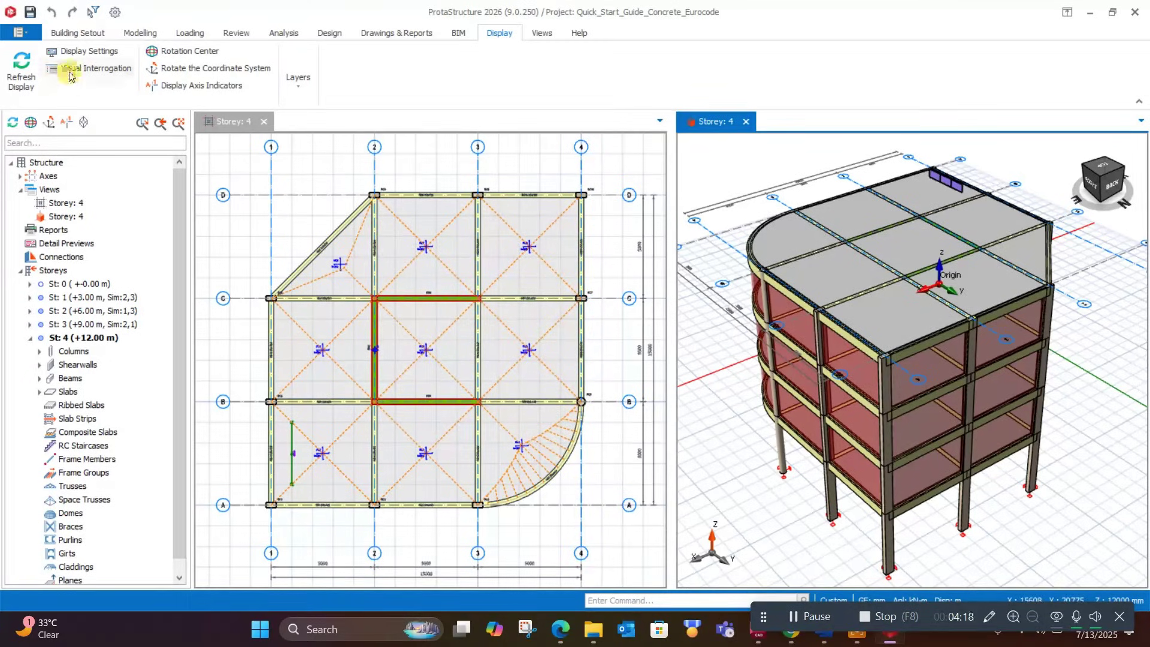
left_click(92, 69)
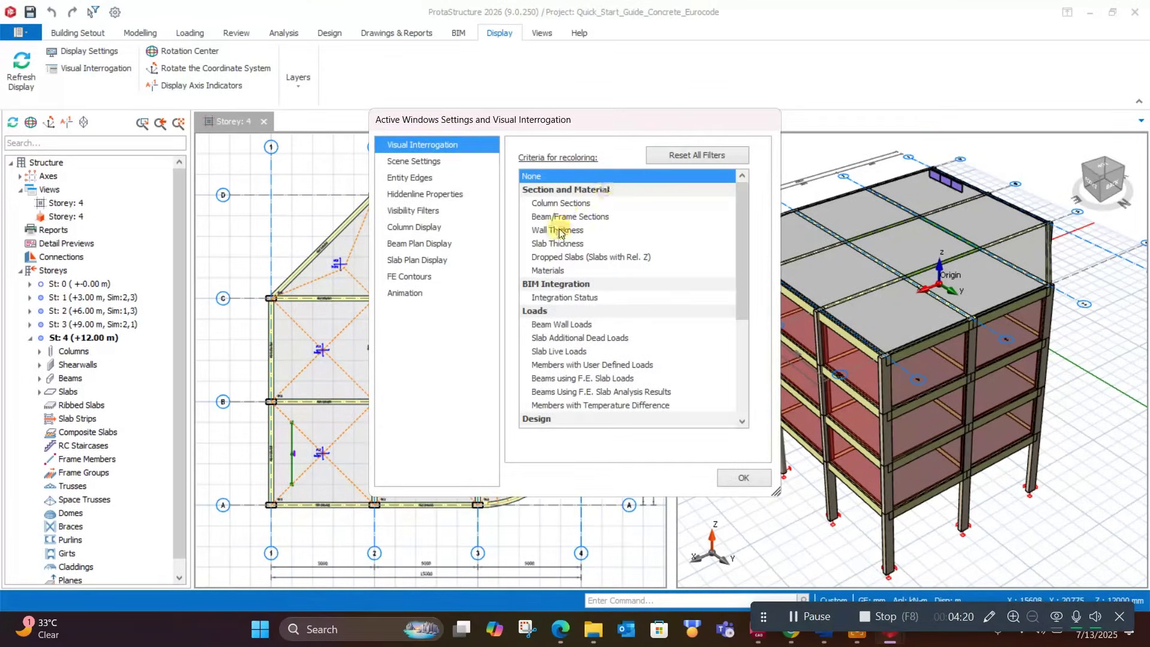
left_click(414, 161)
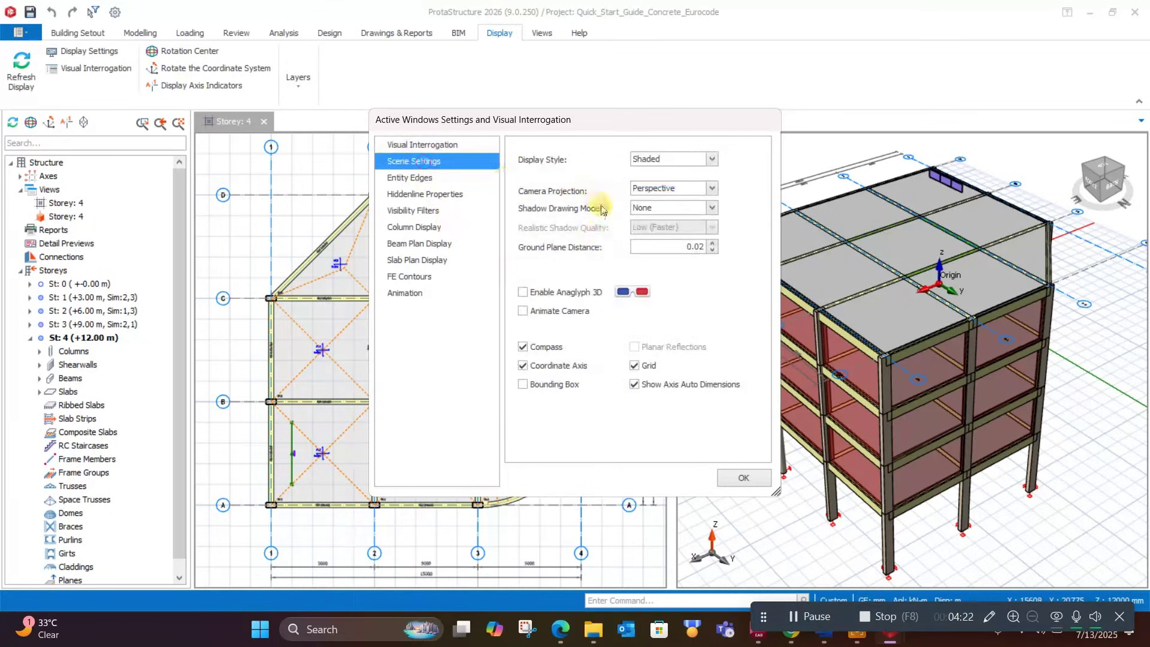
left_click(637, 367)
left_click(743, 477)
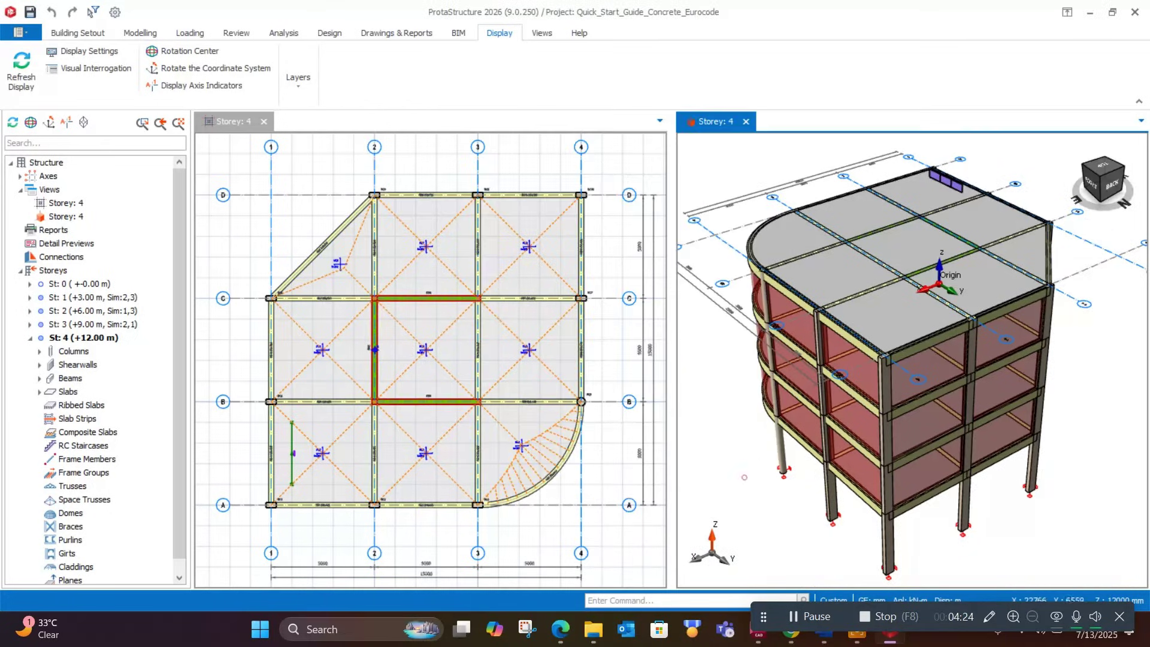
Toggle the grid display in the plan view's scene settings as well
left_click(622, 223)
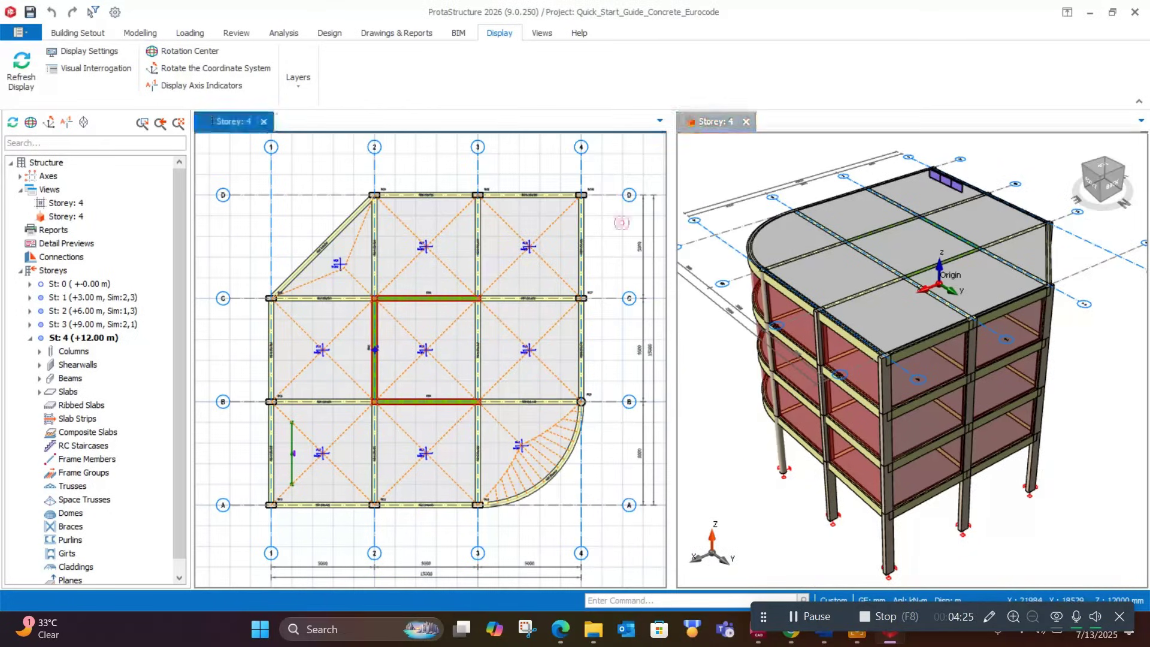
left_click(94, 68)
left_click(429, 160)
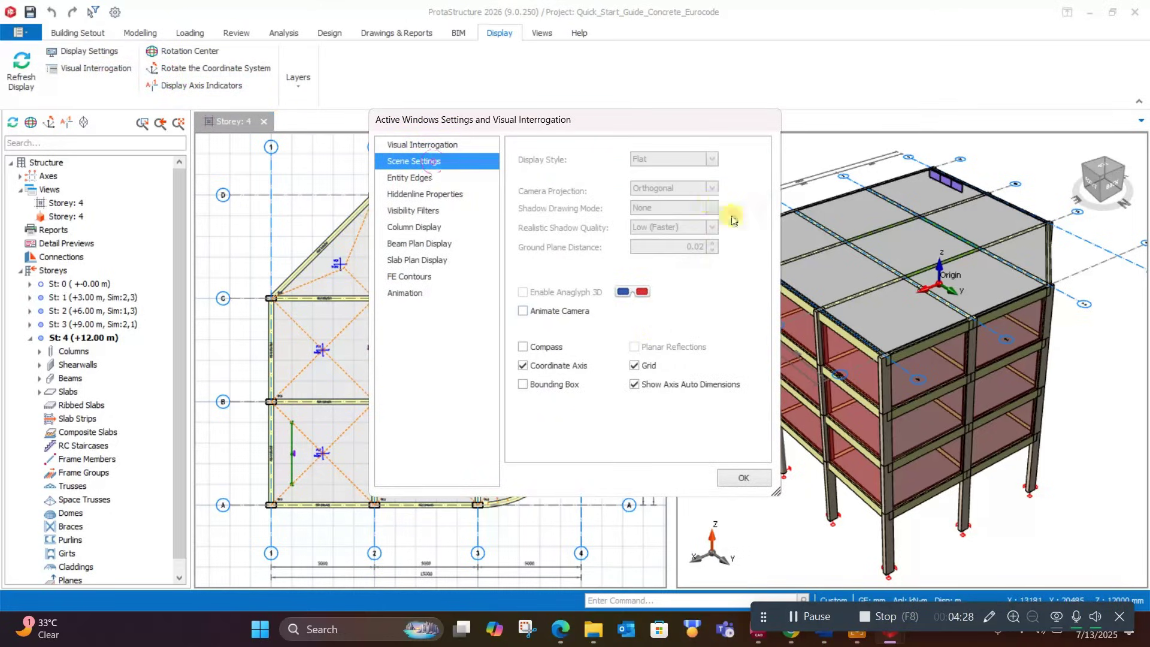
left_click(637, 367)
left_click(744, 477)
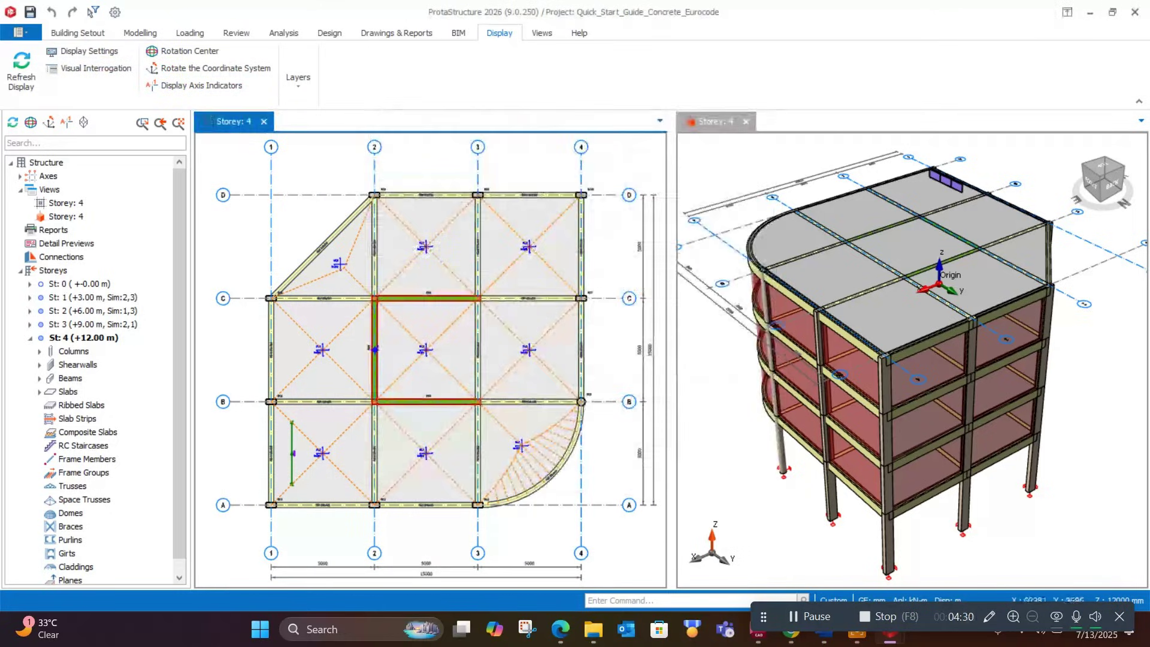
scroll(585, 442, "up", 2)
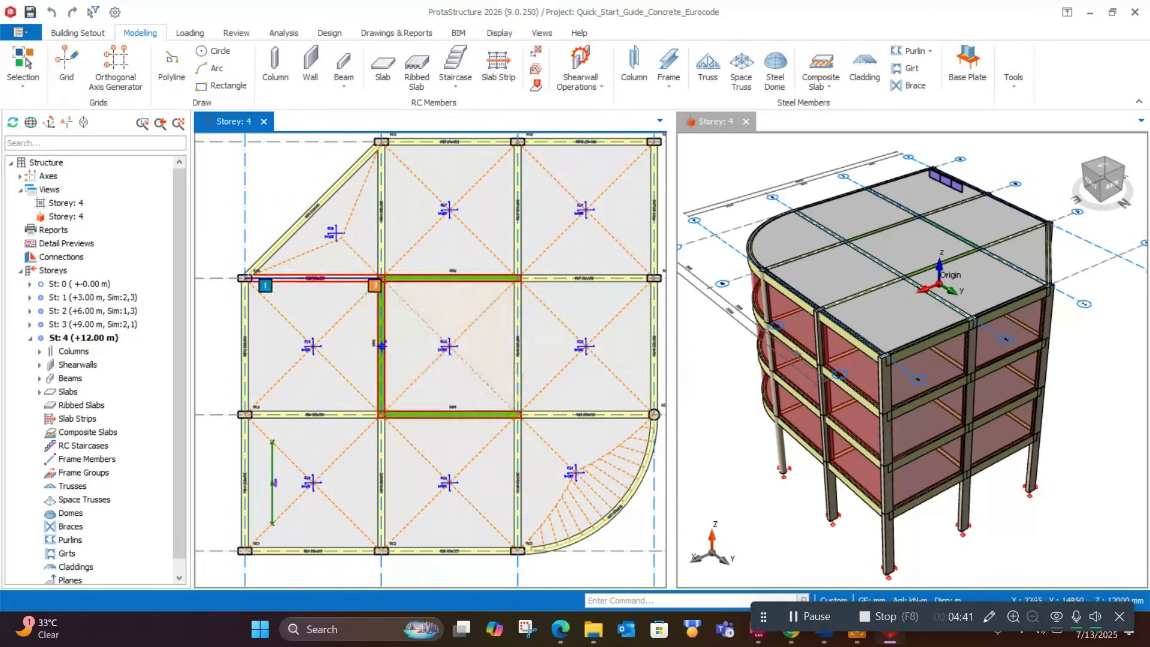
Collapse St: 4 in the Storeys tree and make St: 1 (+3.00 m) current
left_click(31, 338)
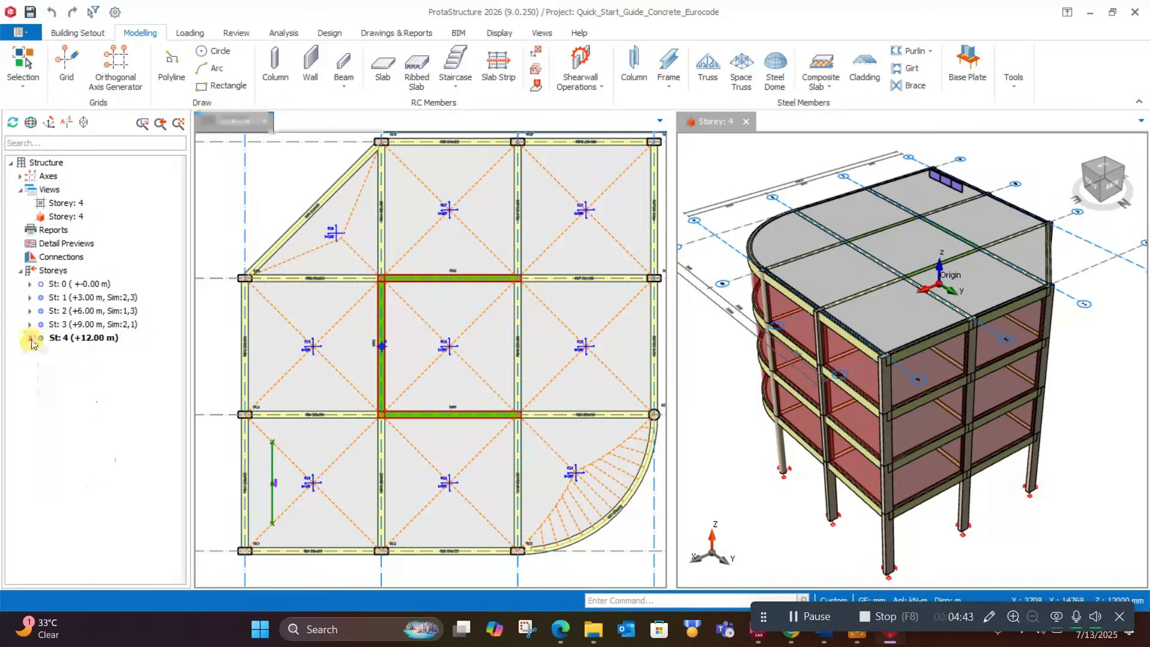
double_click(77, 298)
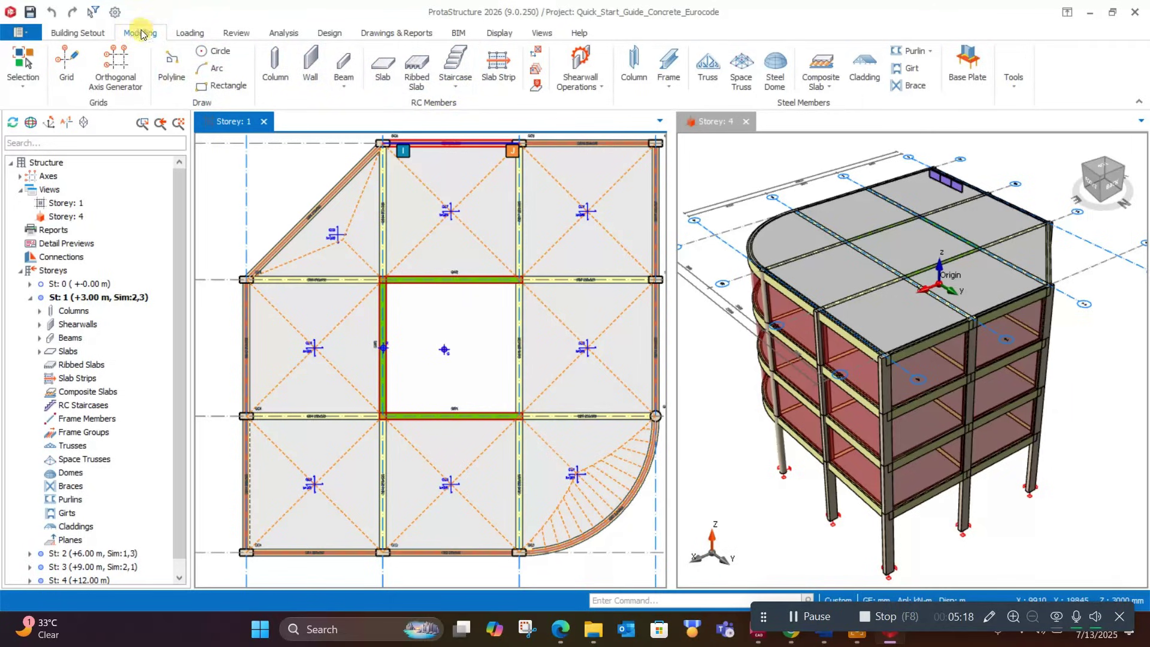
Insert a staircase by selecting area, picking storey 1's central opening as its region
left_click(457, 92)
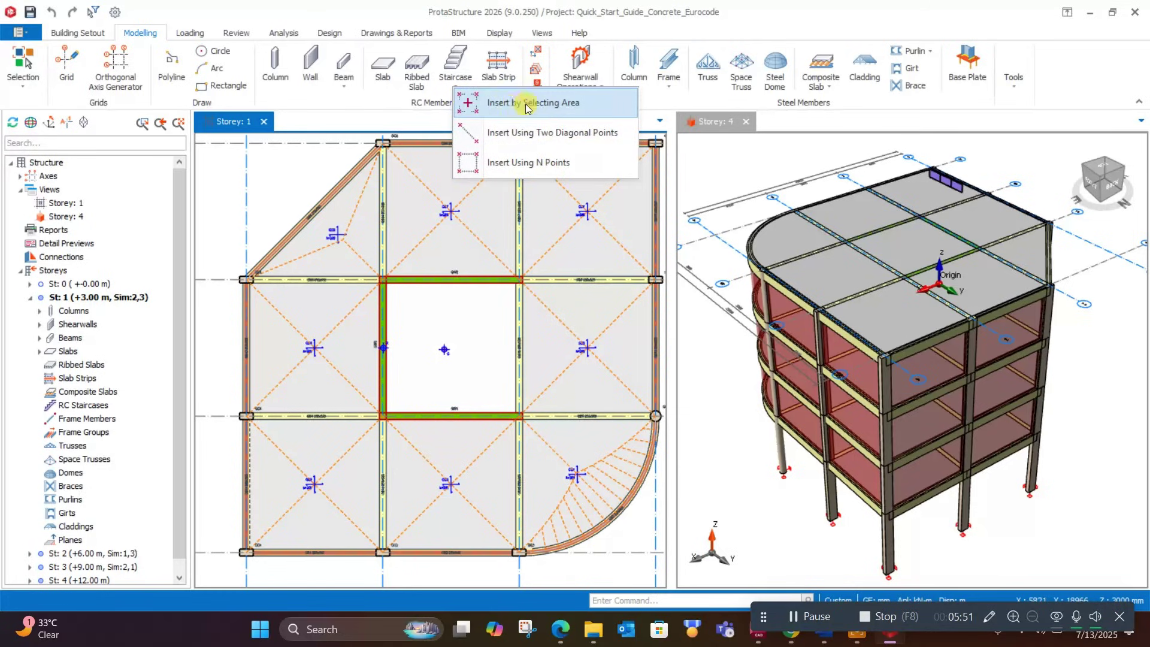
left_click(572, 113)
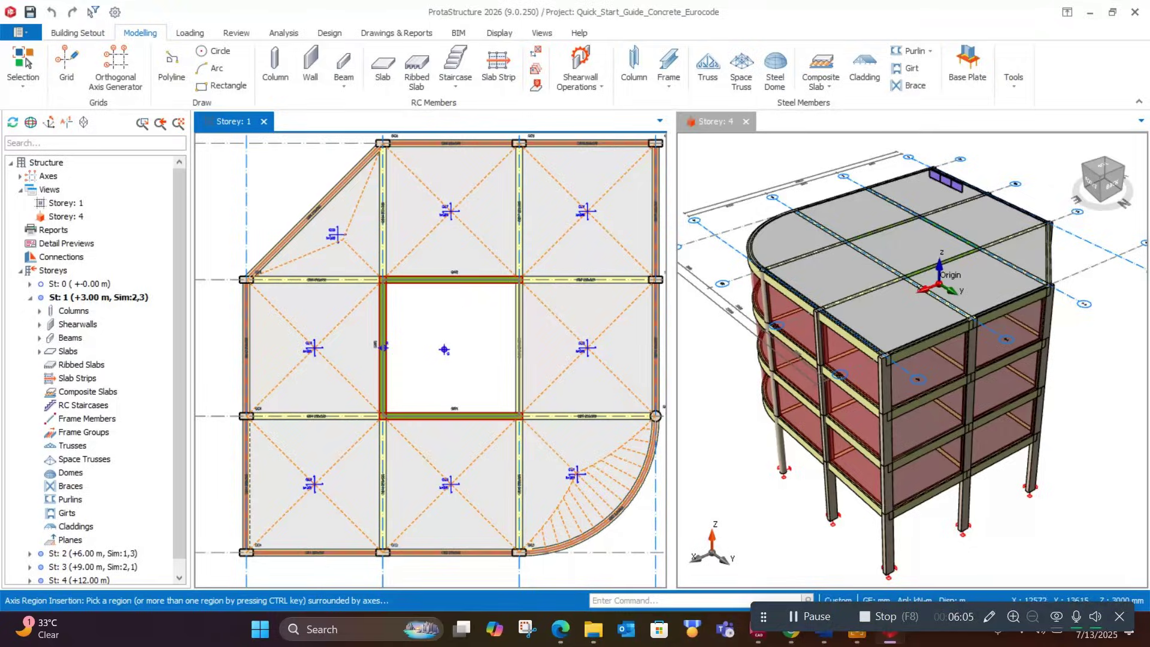
left_click(469, 326)
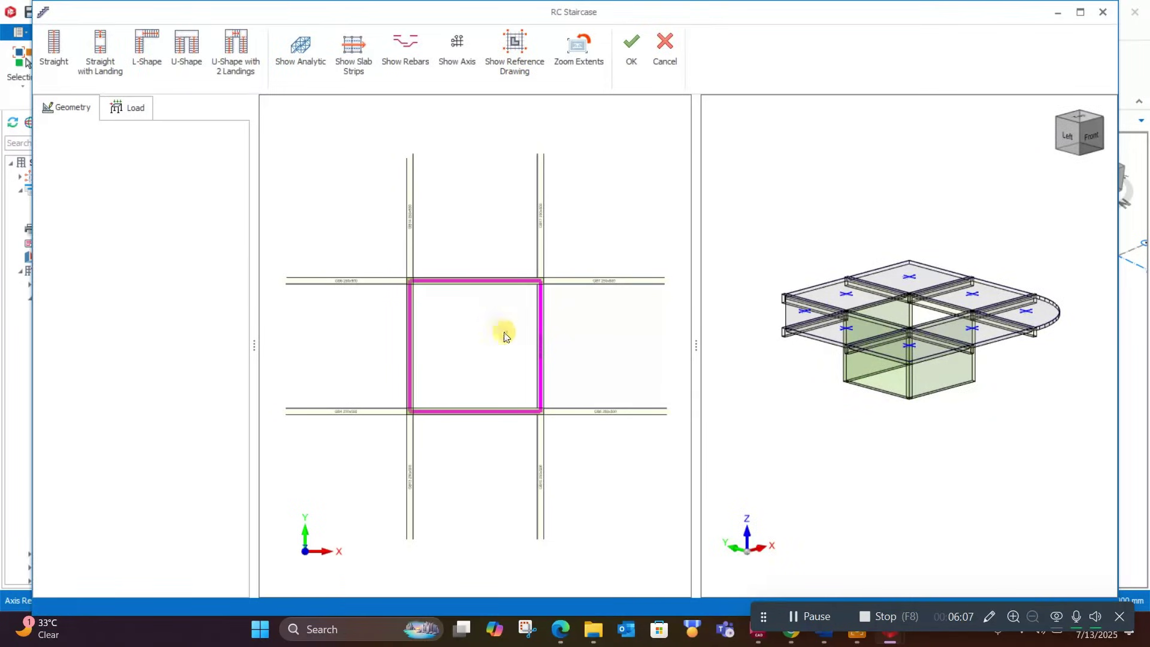
Choose the U-shaped staircase with 2 landings and start placing it inside the zoomed opening
left_click(406, 43)
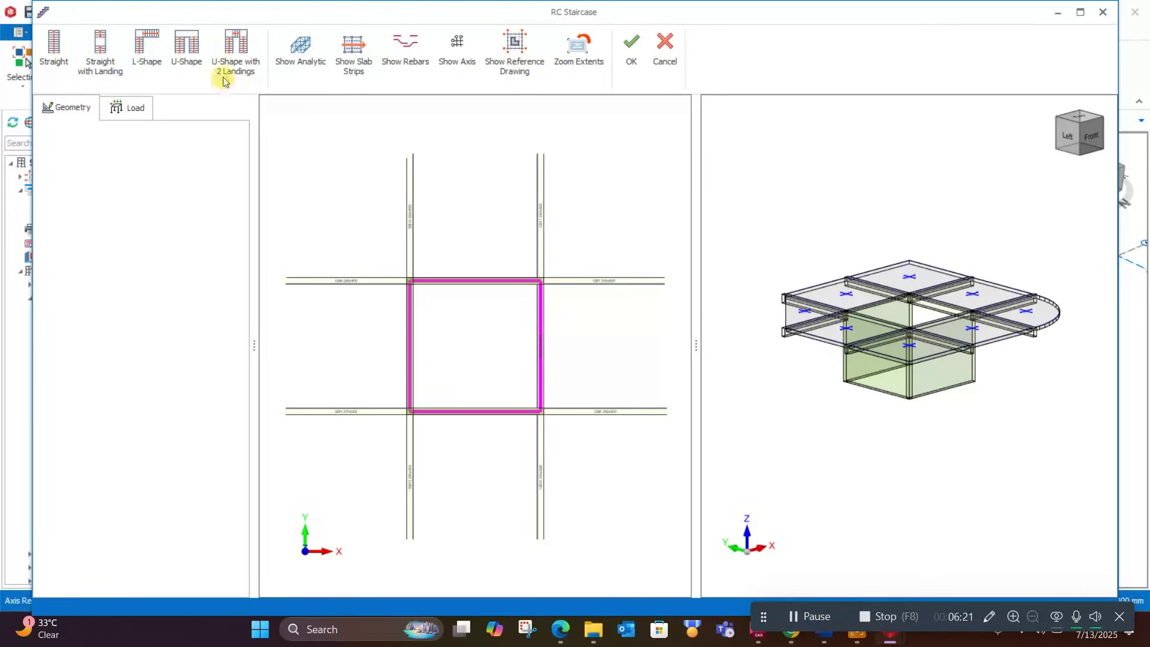
left_click(242, 50)
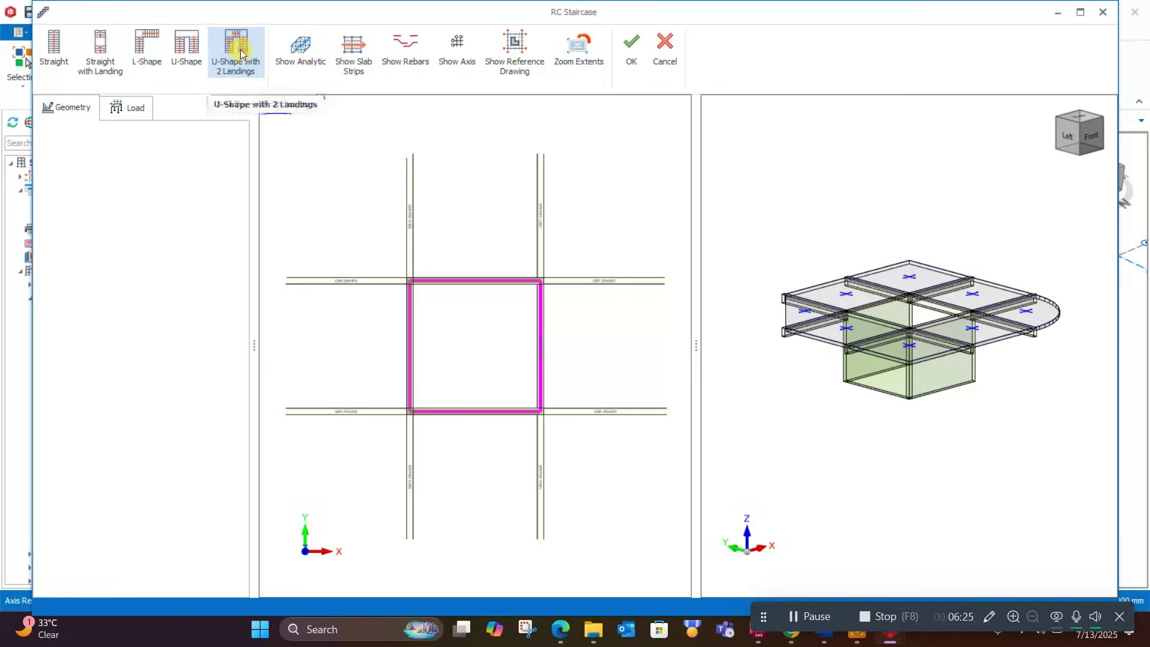
left_click(413, 407)
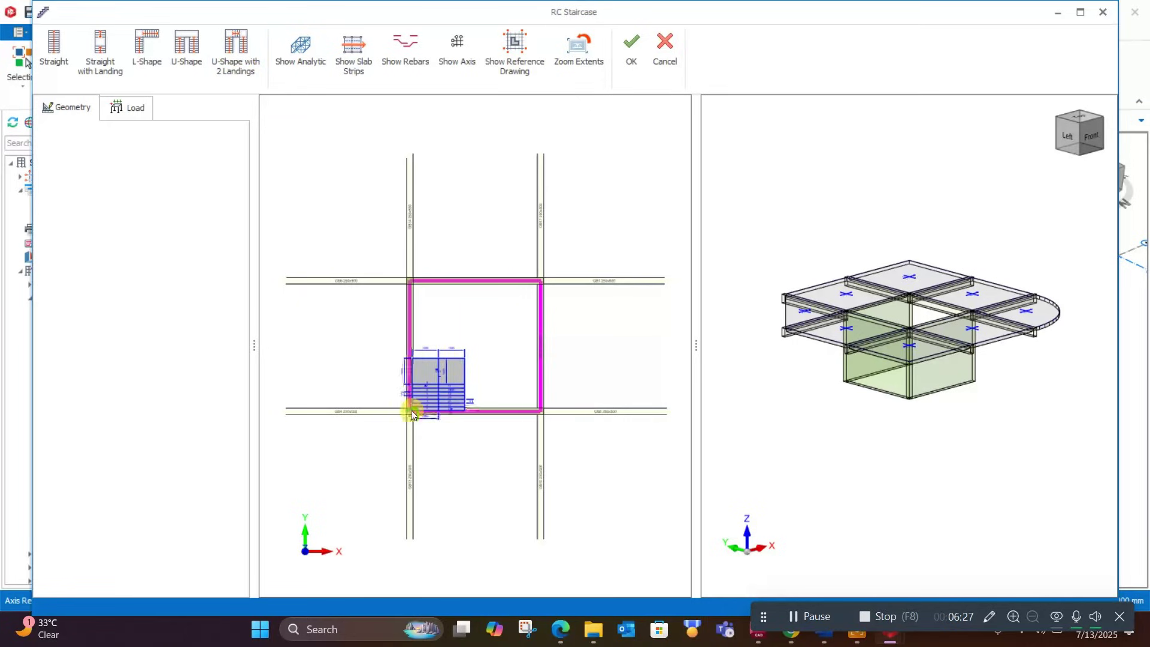
scroll(412, 405, "up", 5)
scroll(412, 405, "down", 5)
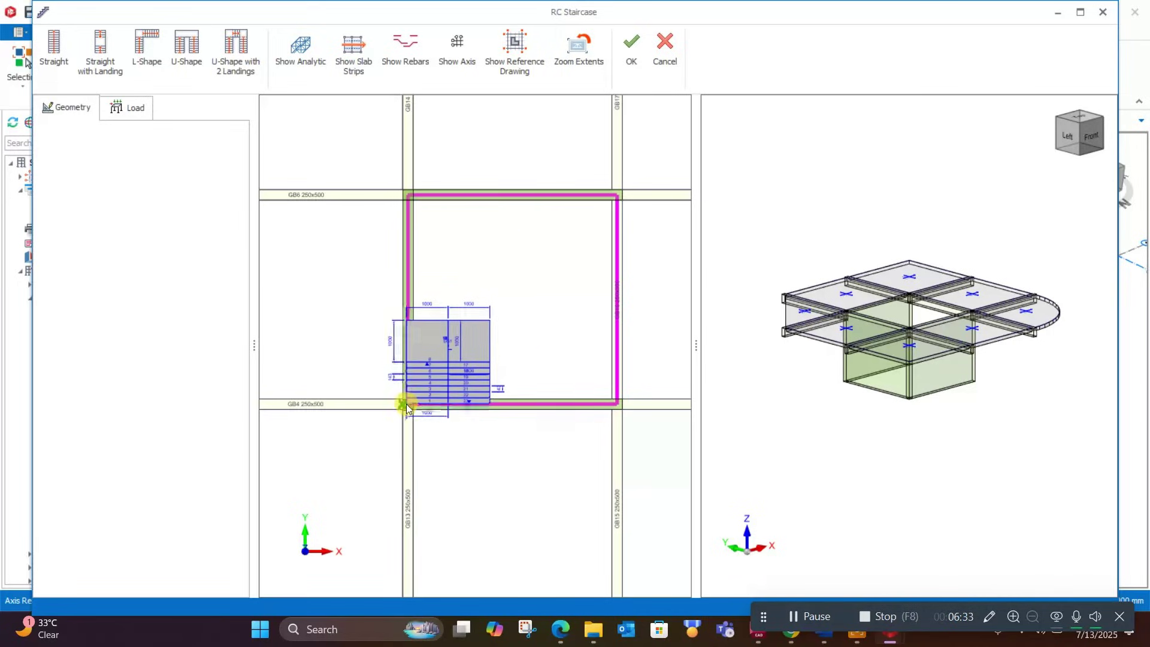
scroll(406, 405, "up", 5)
scroll(405, 416, "up", 3)
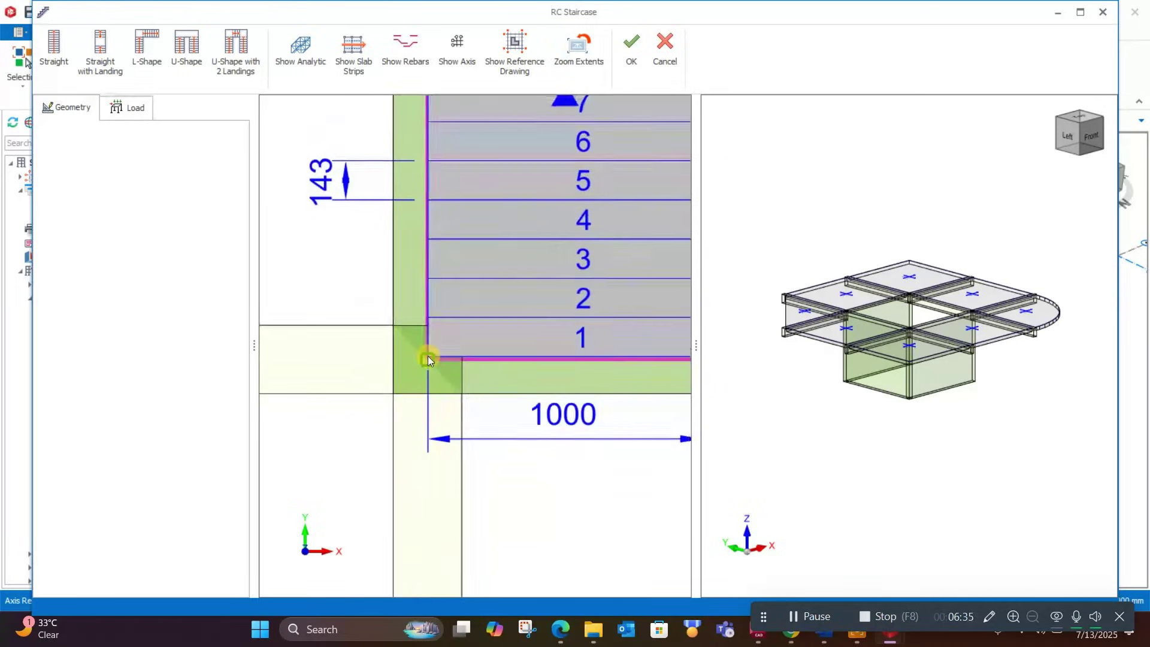
scroll(452, 363, "down", 8)
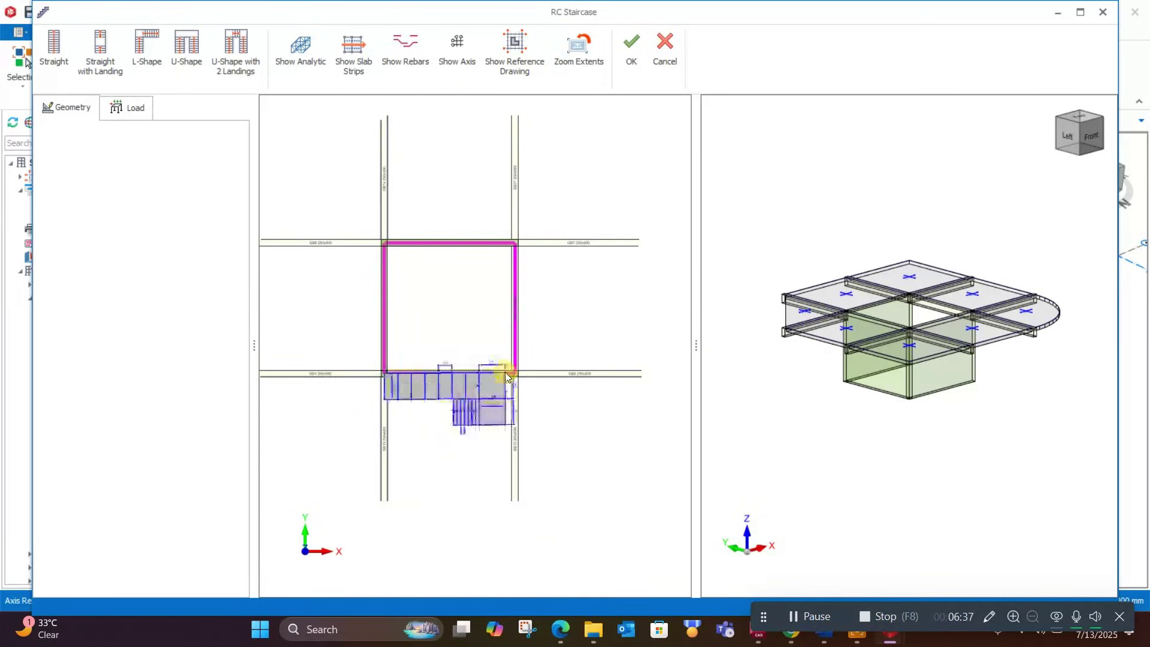
scroll(517, 374, "up", 5)
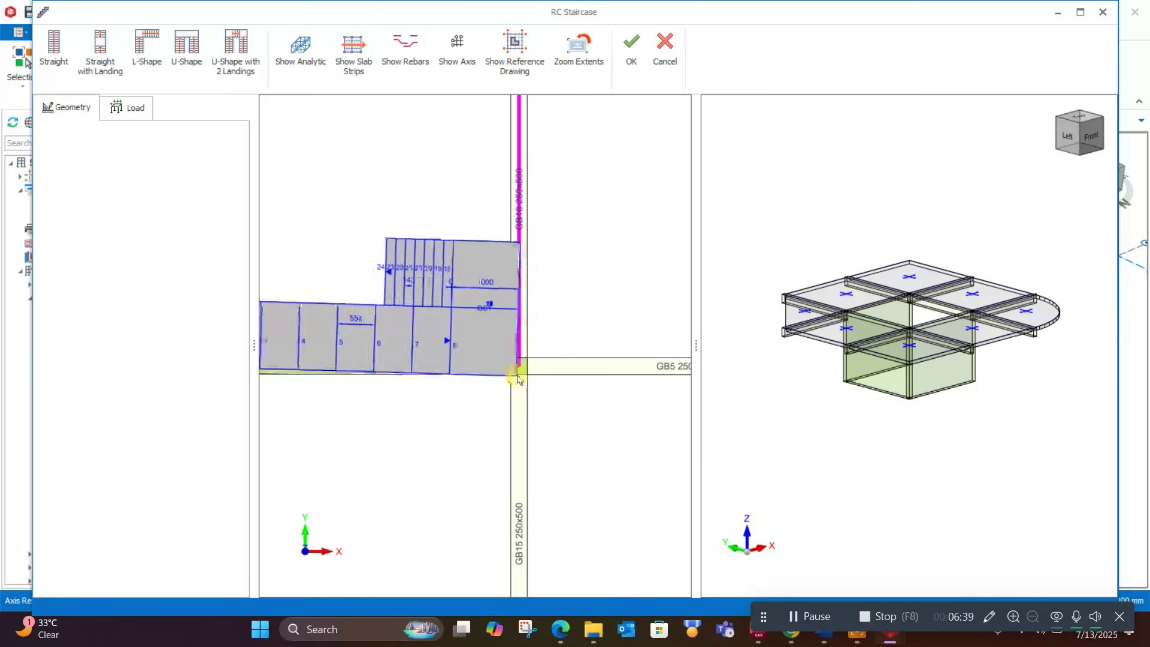
left_click(519, 372)
scroll(519, 371, "down", 3)
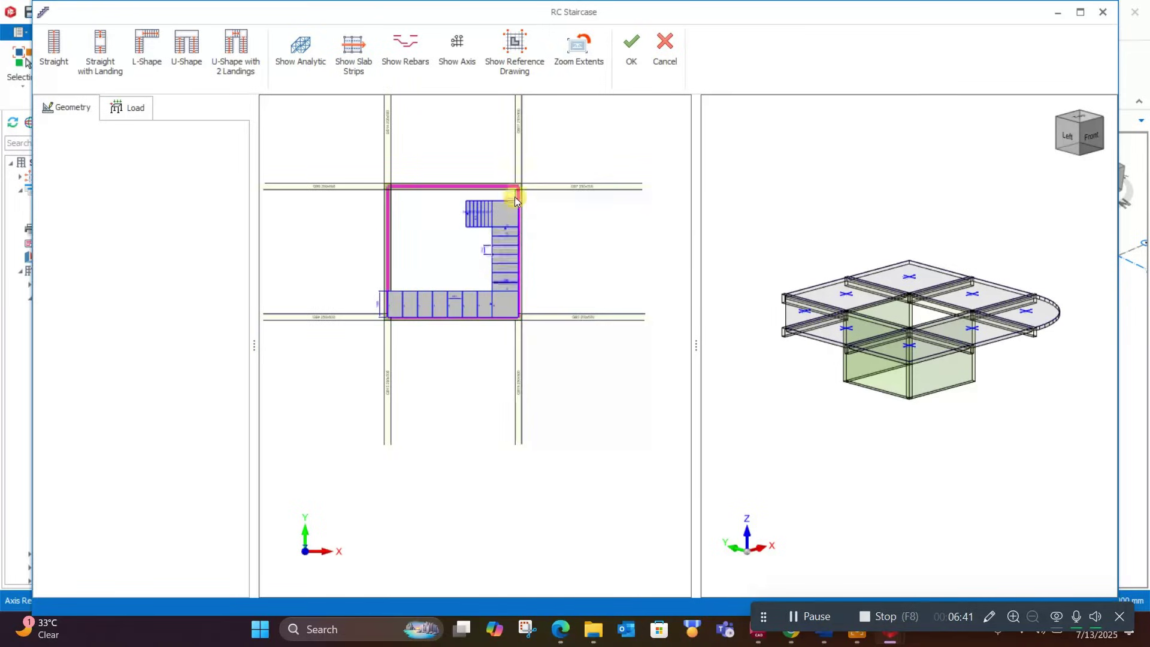
scroll(519, 189, "up", 3)
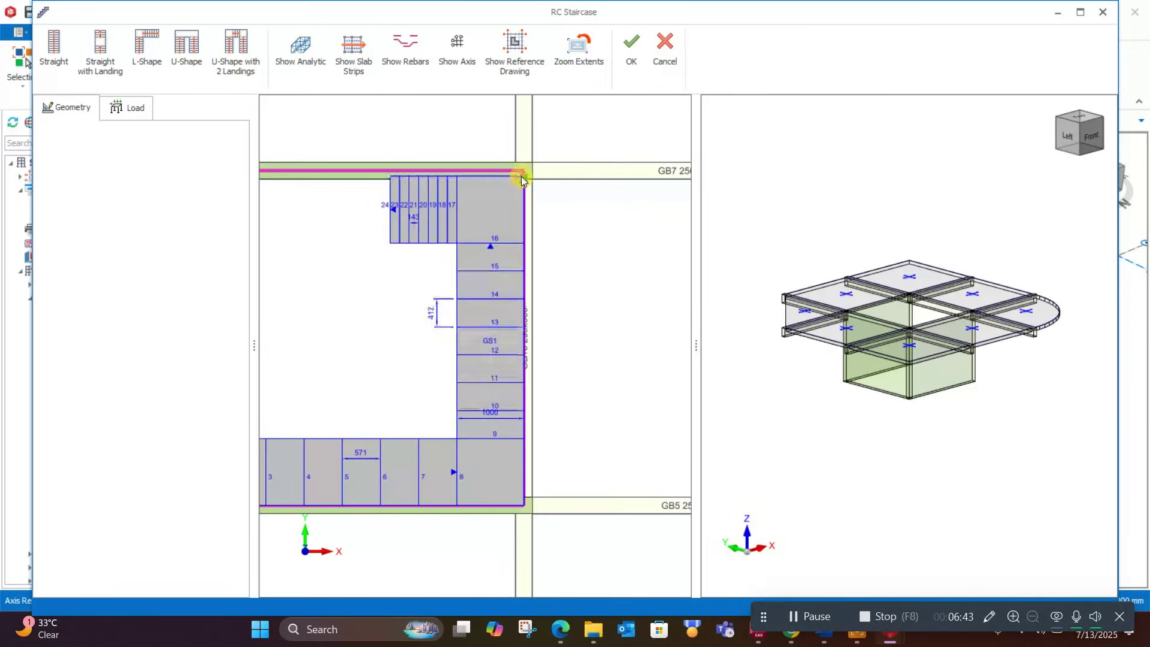
scroll(535, 217, "down", 1)
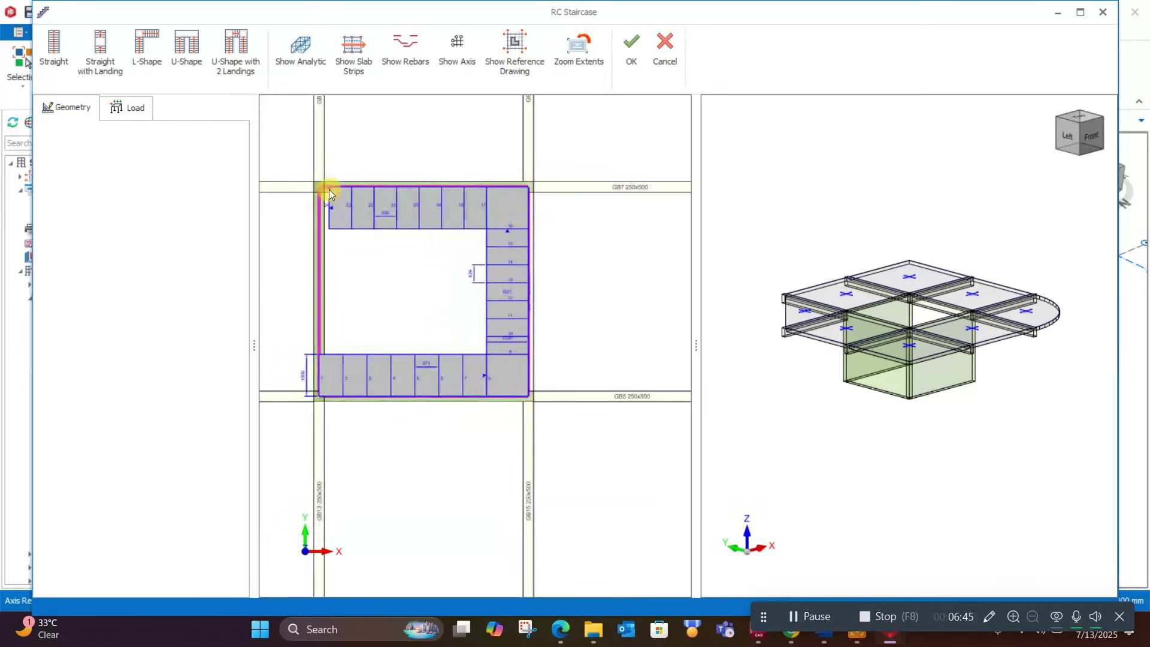
scroll(322, 190, "up", 3)
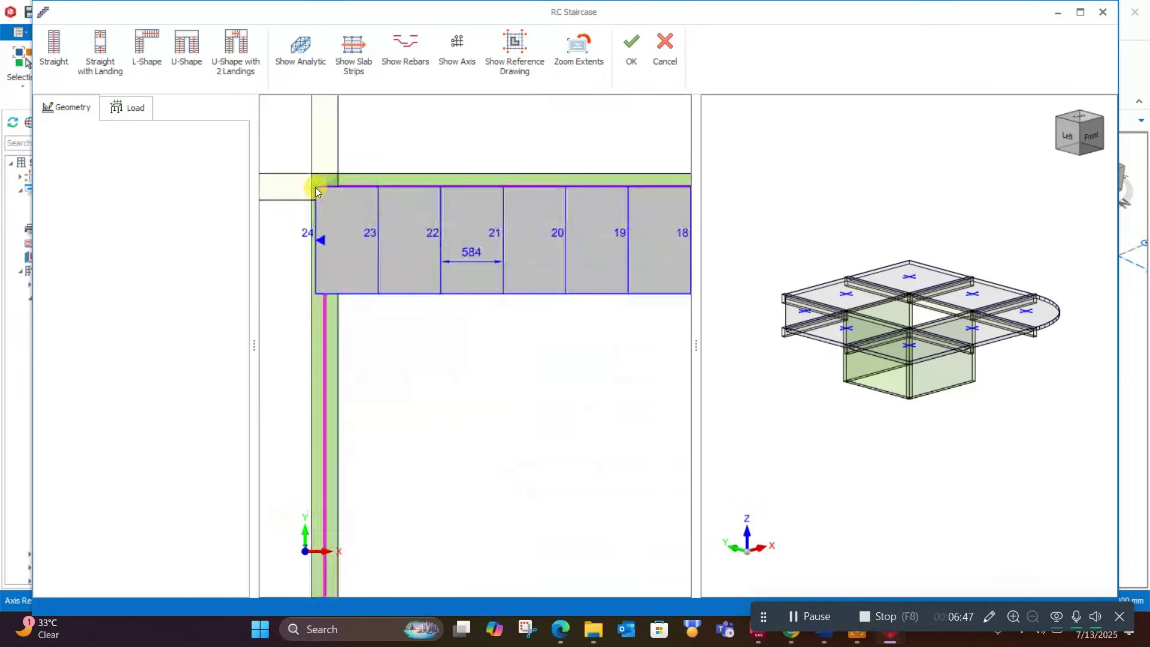
Fix the staircase at the slab's top-left corner and give the first flight 10 risers
left_click(327, 189)
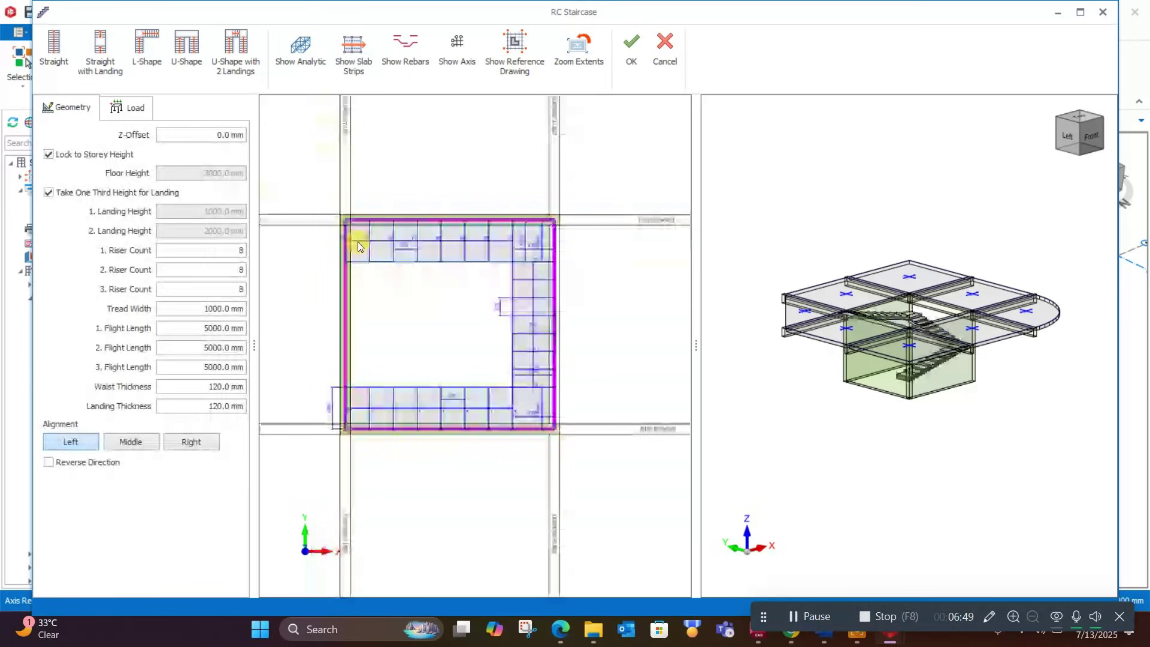
scroll(925, 360, "up", 3)
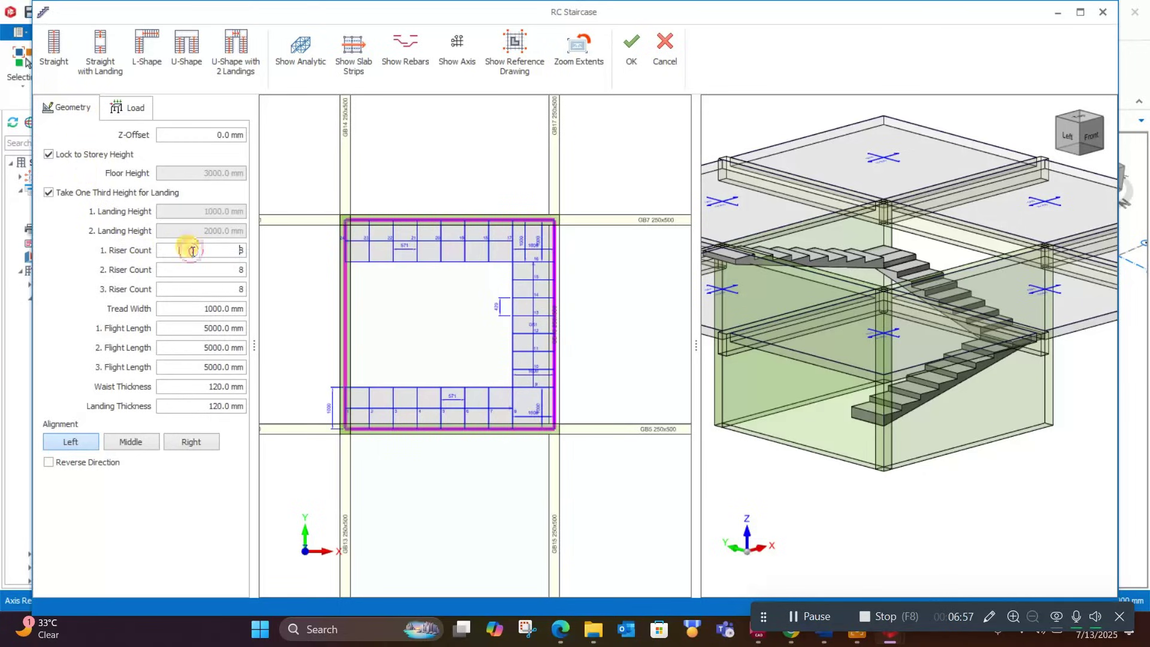
left_click(231, 252)
left_click(214, 386)
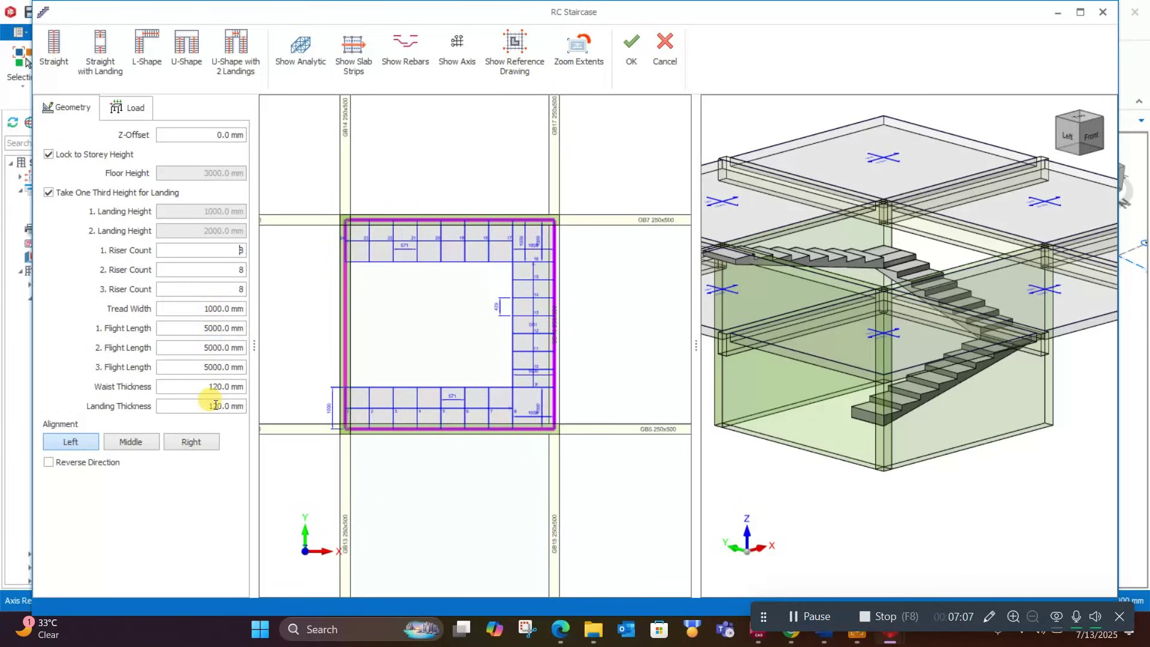
double_click(242, 251)
left_click(226, 253)
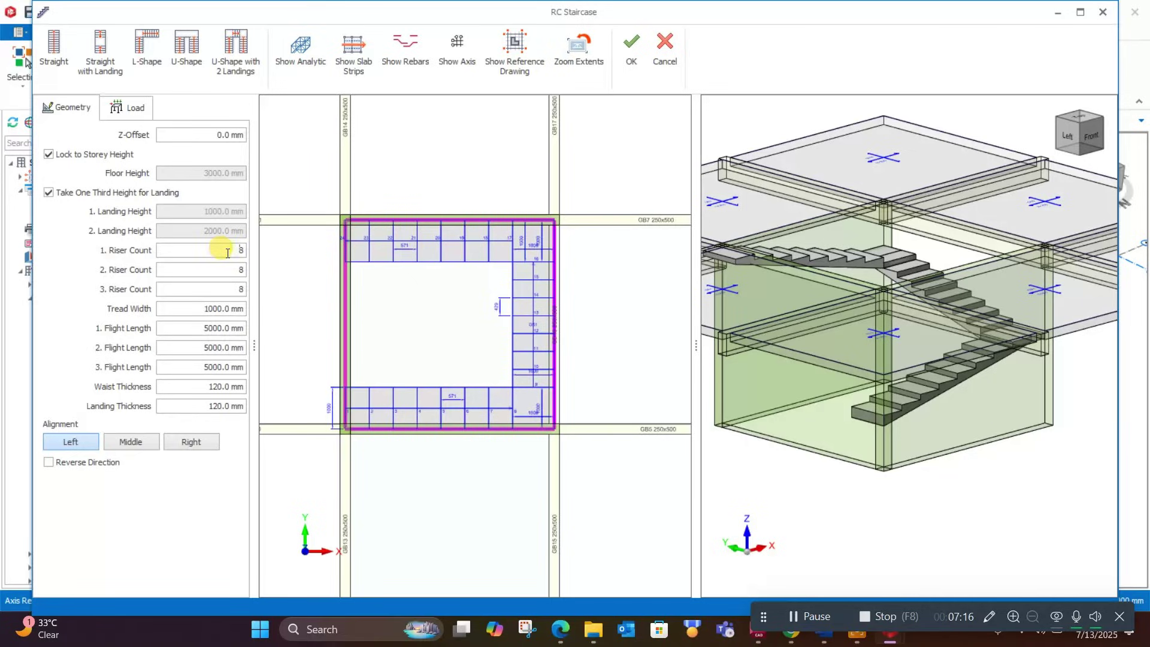
left_click_drag(230, 253, 250, 257)
type("12")
left_click(236, 271)
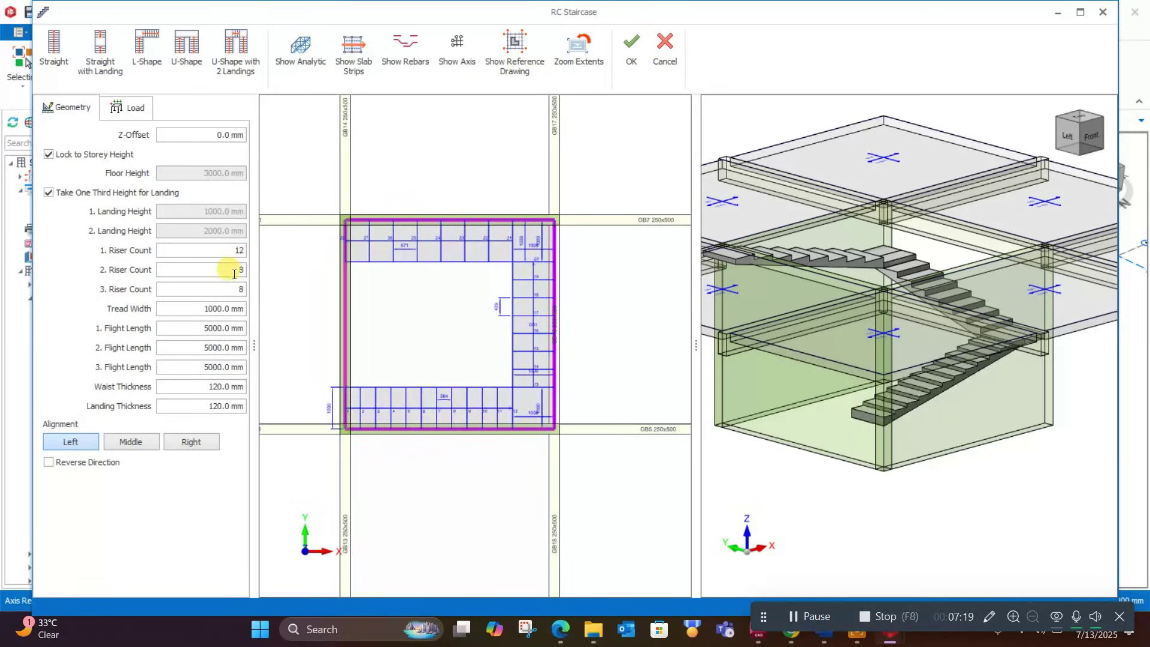
double_click(238, 249)
type("10")
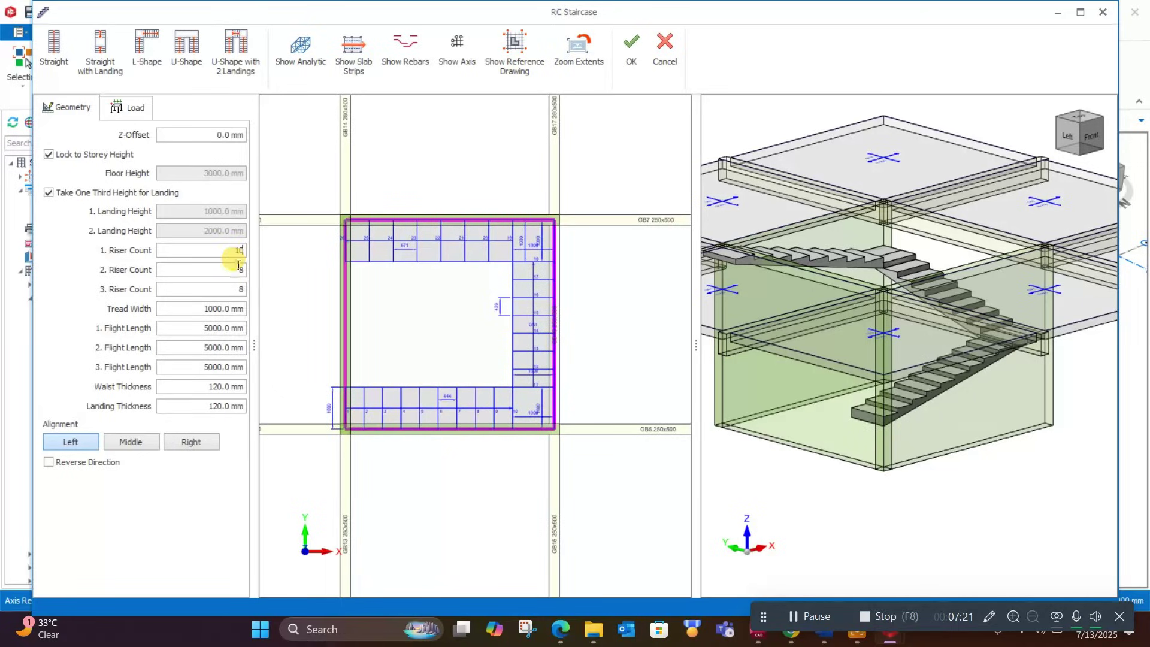
Set the second and third flights to 10 risers and the tread width to 1500
double_click(228, 270)
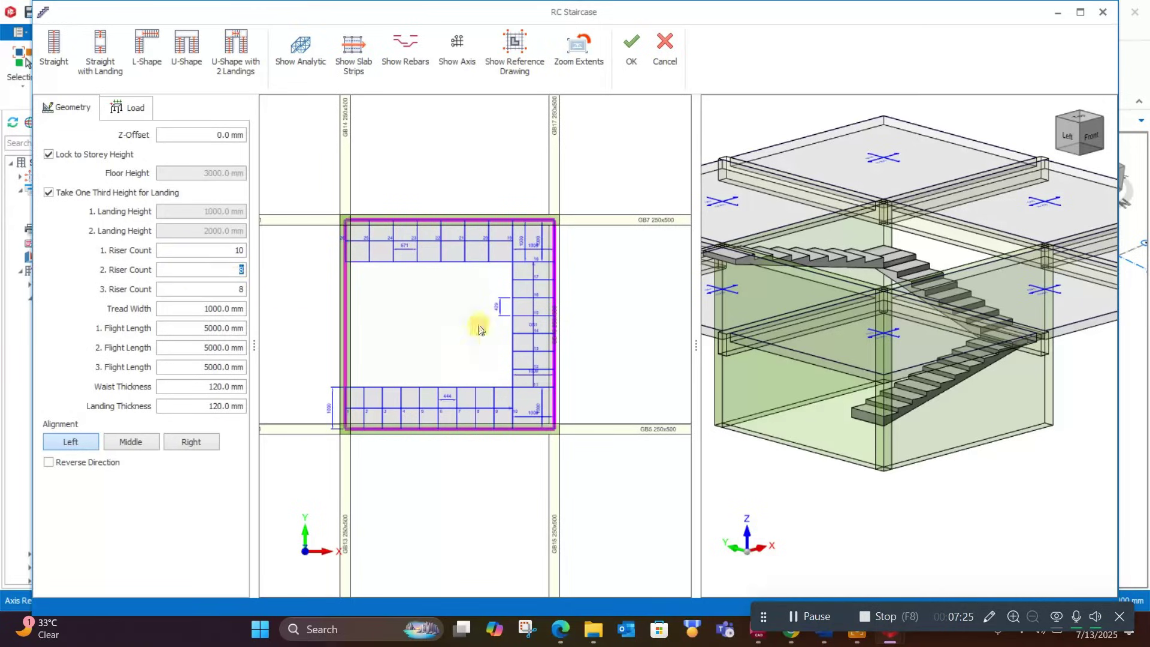
type("10")
double_click(232, 289)
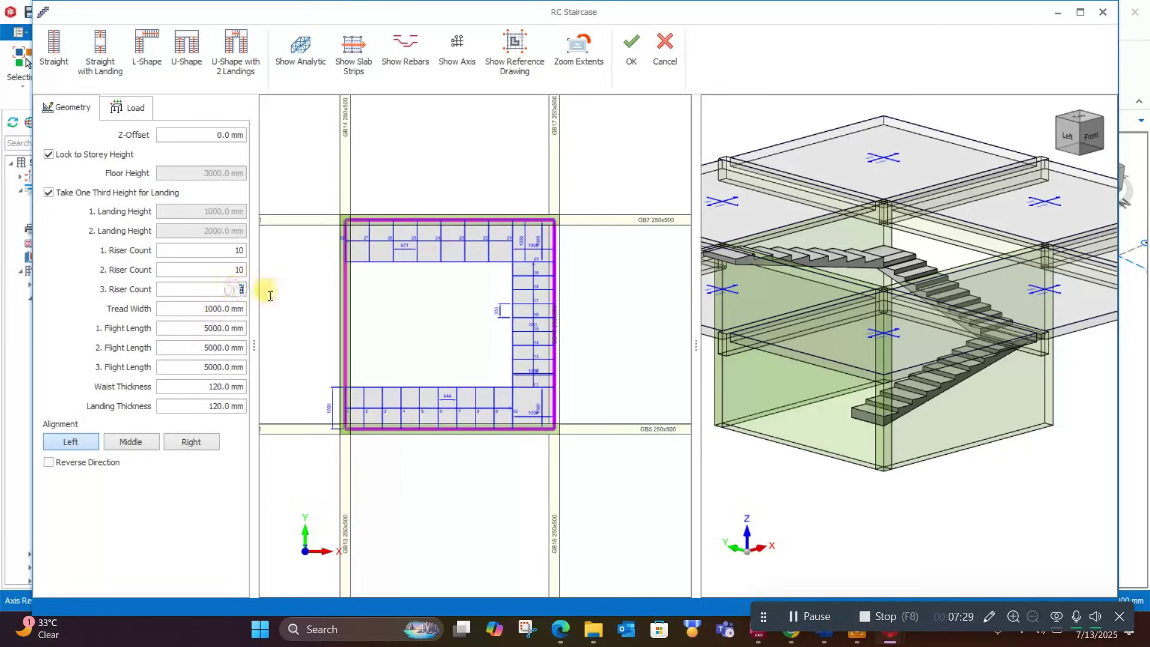
type("10")
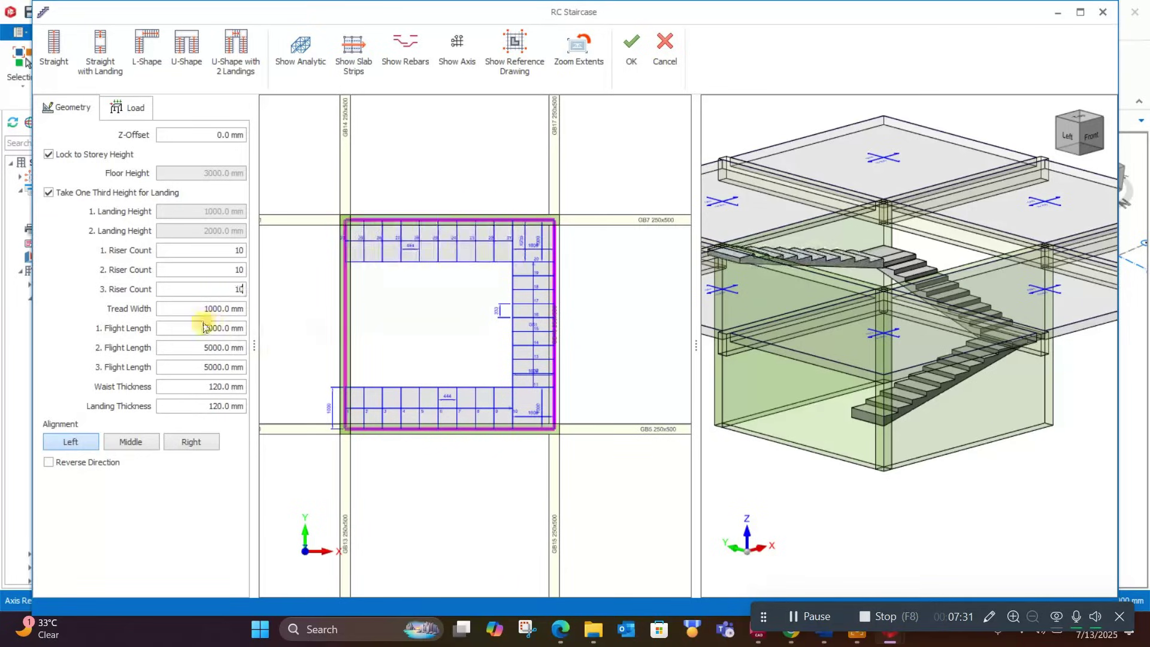
left_click(195, 311)
left_click_drag(200, 310, 234, 312)
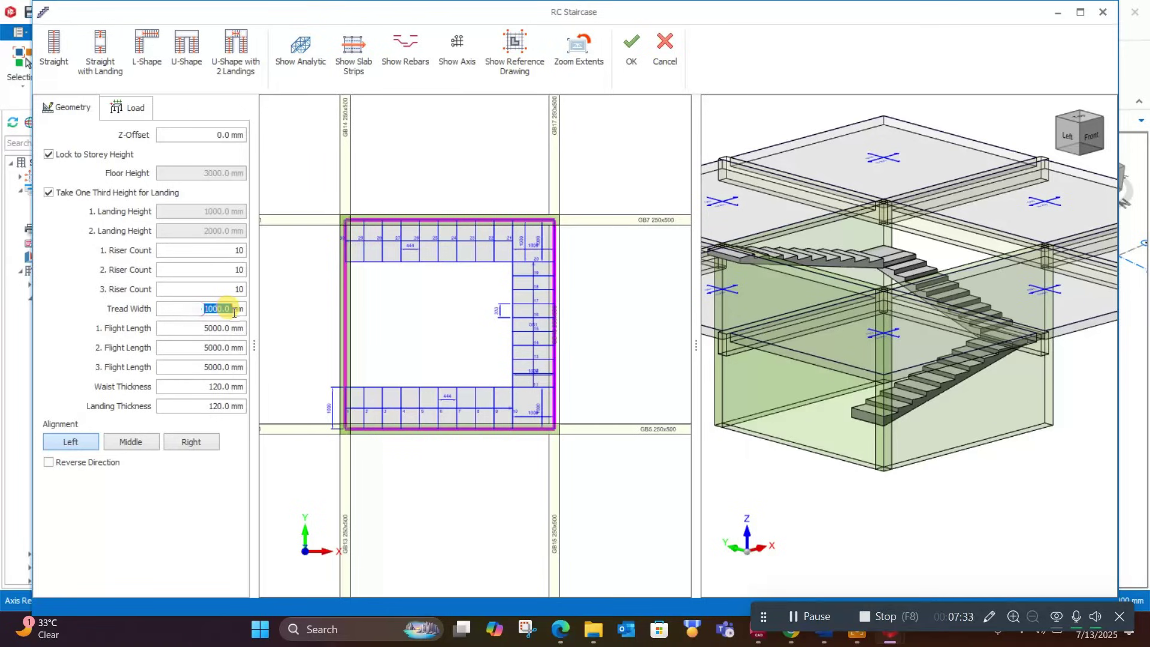
type("1")
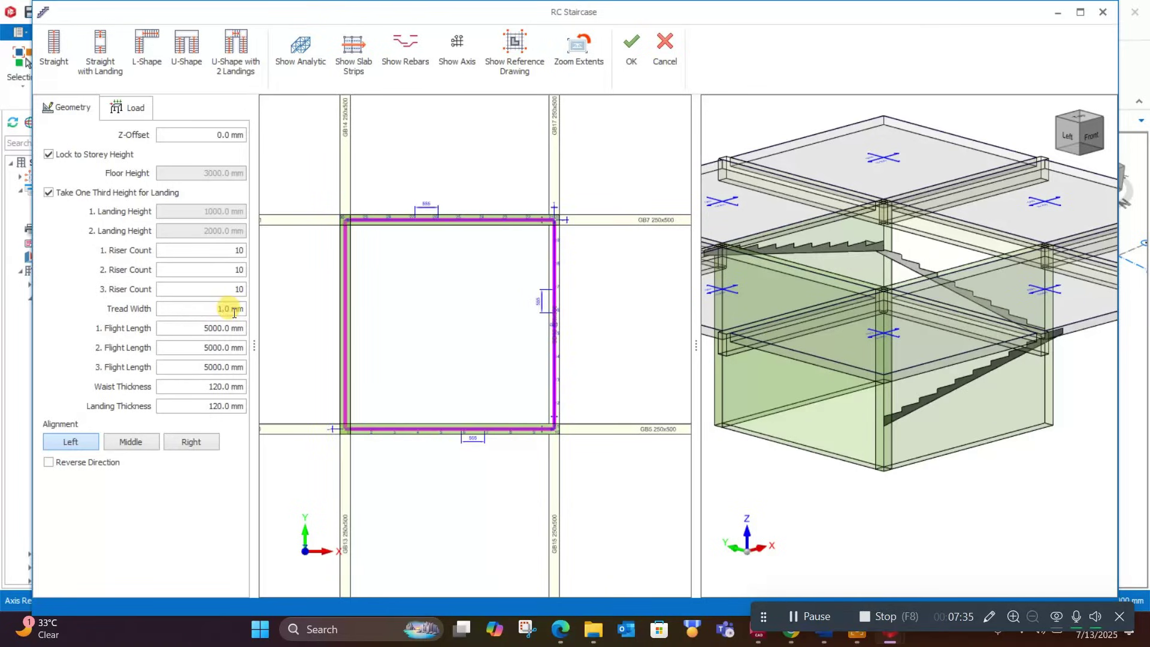
type("500")
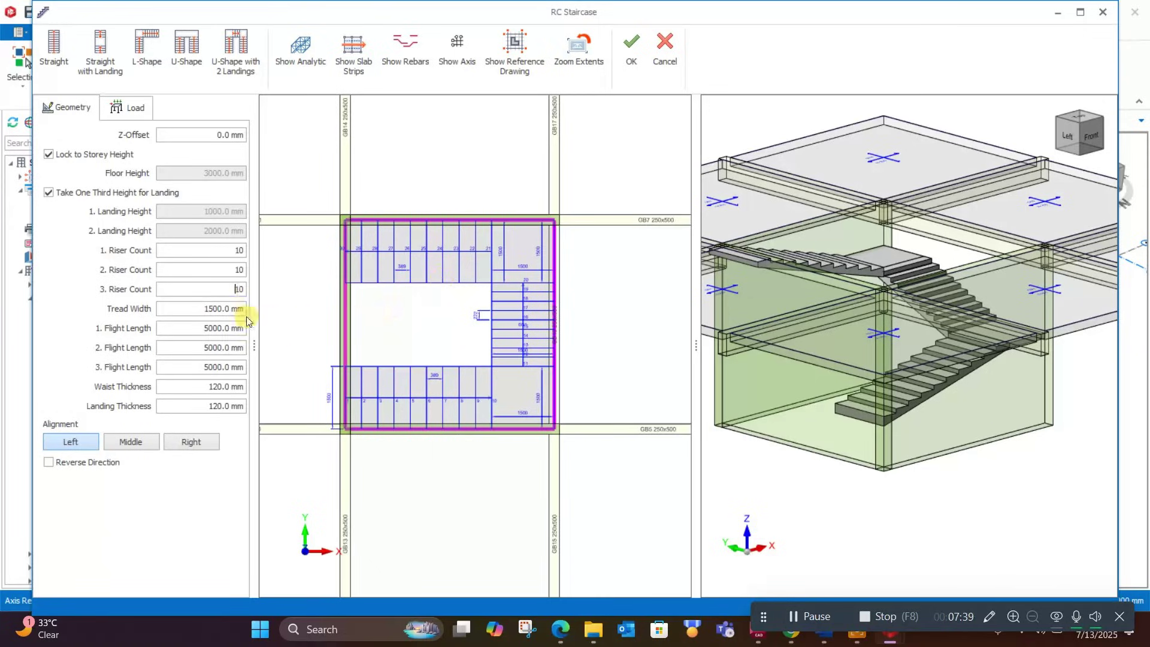
Reduce the second flight's riser count to 8
double_click(239, 270)
type("8")
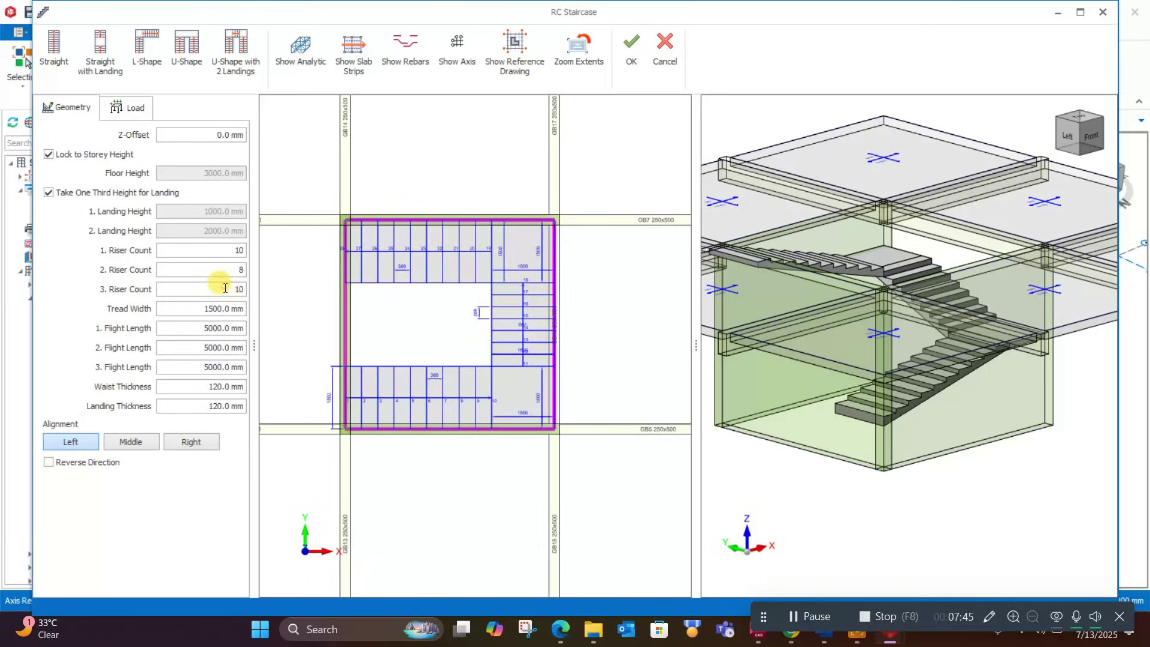
left_click(227, 252)
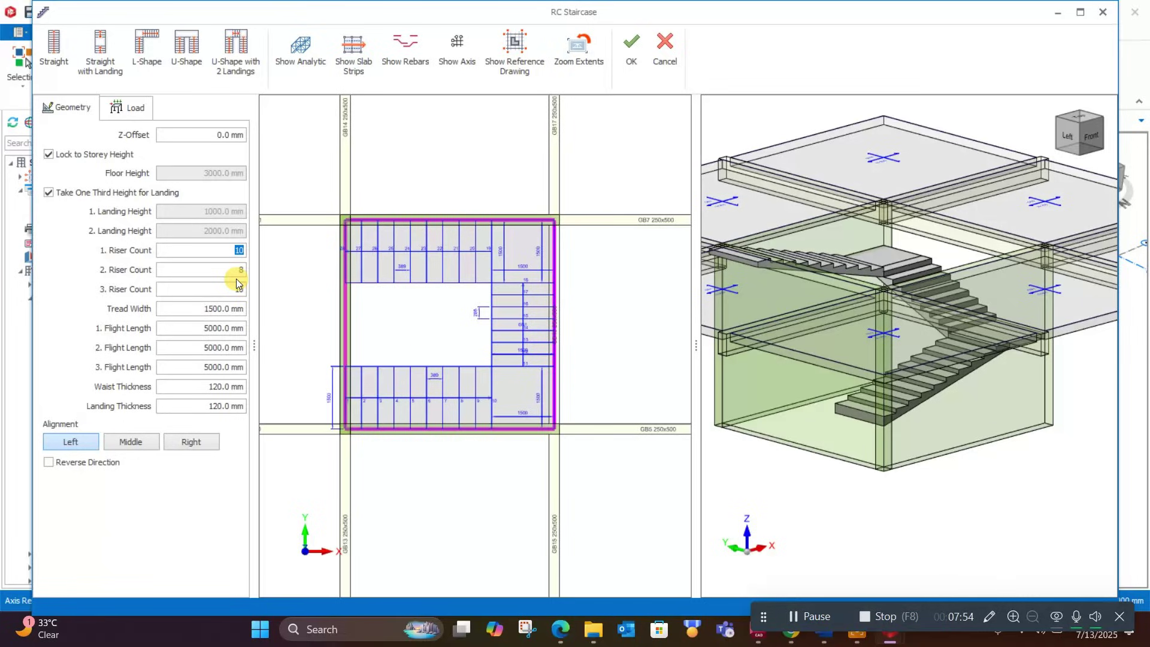
left_click(238, 269)
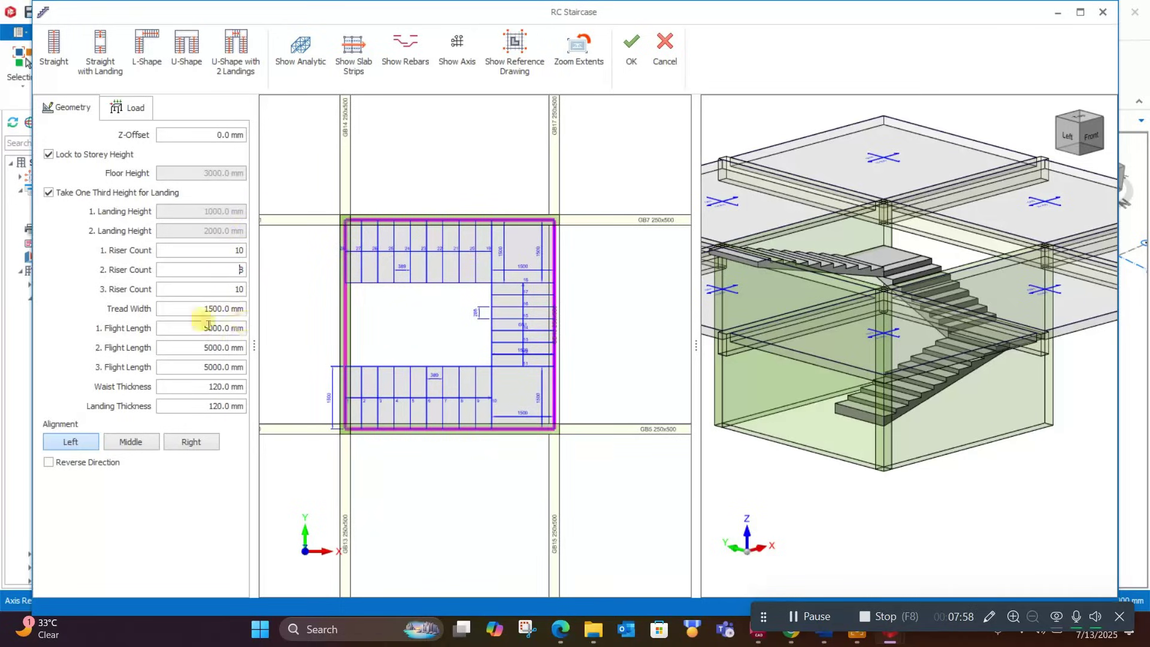
Set both the waist thickness and landing thickness to 200 mm
double_click(193, 387)
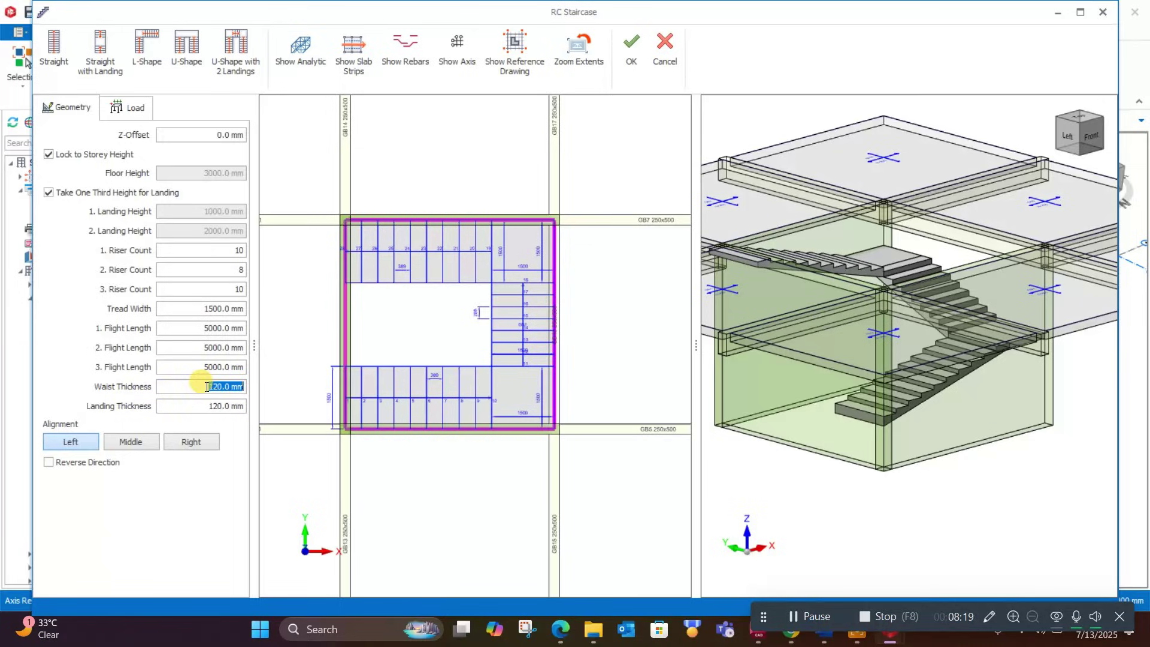
type("200")
double_click(214, 409)
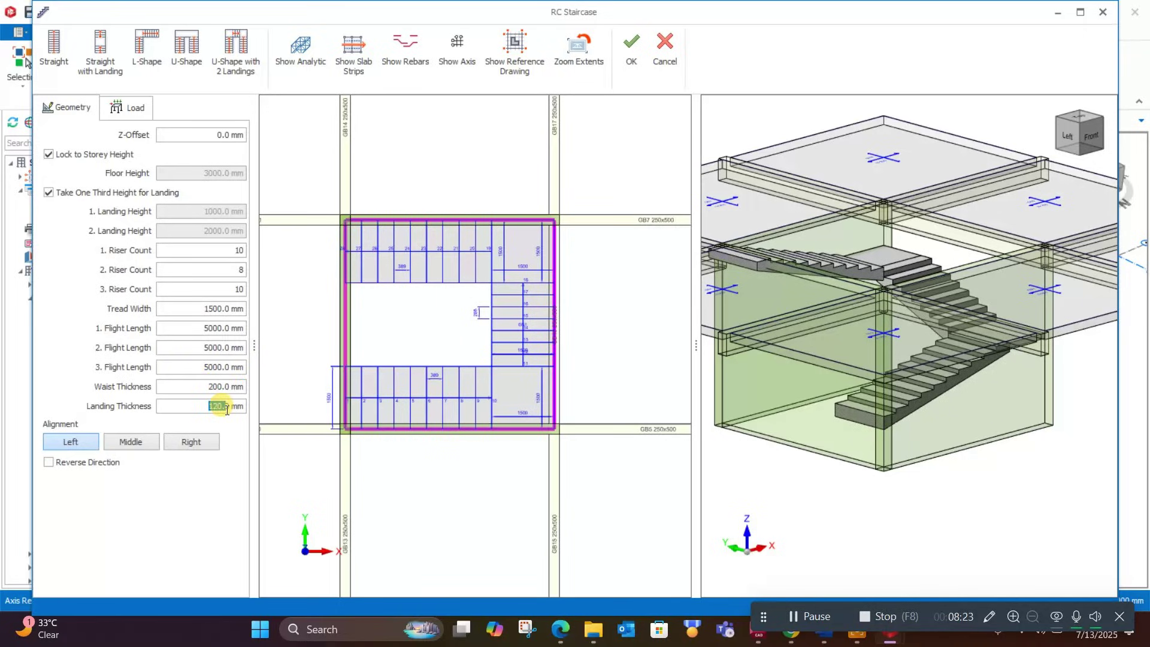
mouse_move(230, 407)
left_mouse_down()
mouse_move(205, 408)
mouse_move(233, 388)
left_mouse_up()
type("200")
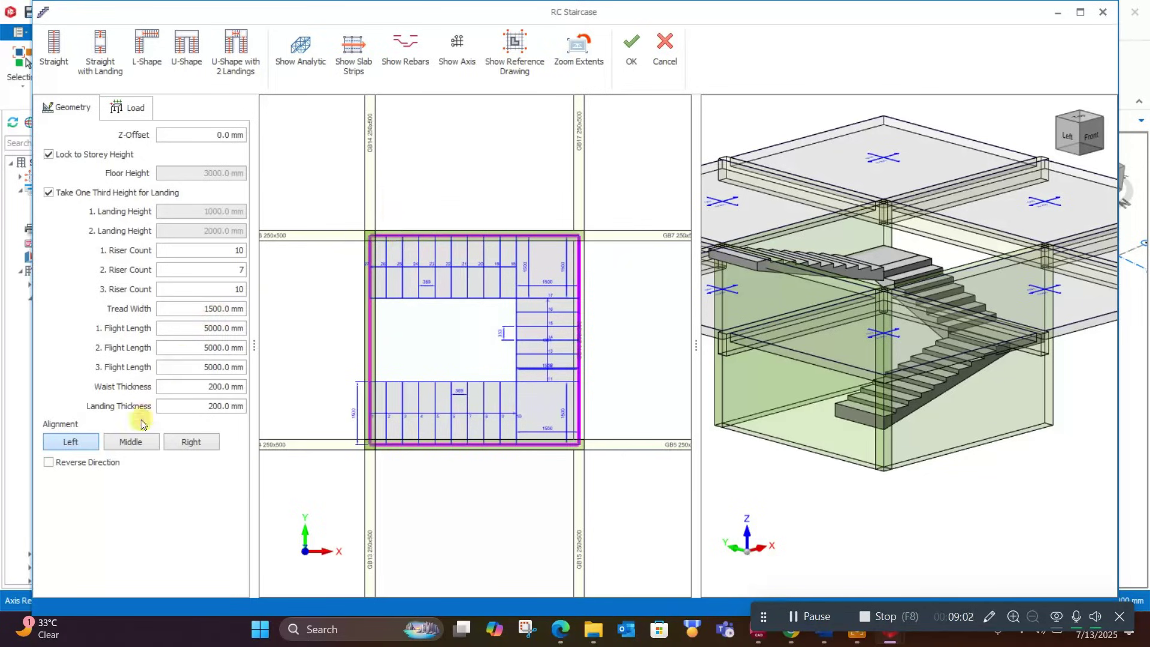
Try Right and Middle flight alignment, then settle on Left alignment
left_click(189, 443)
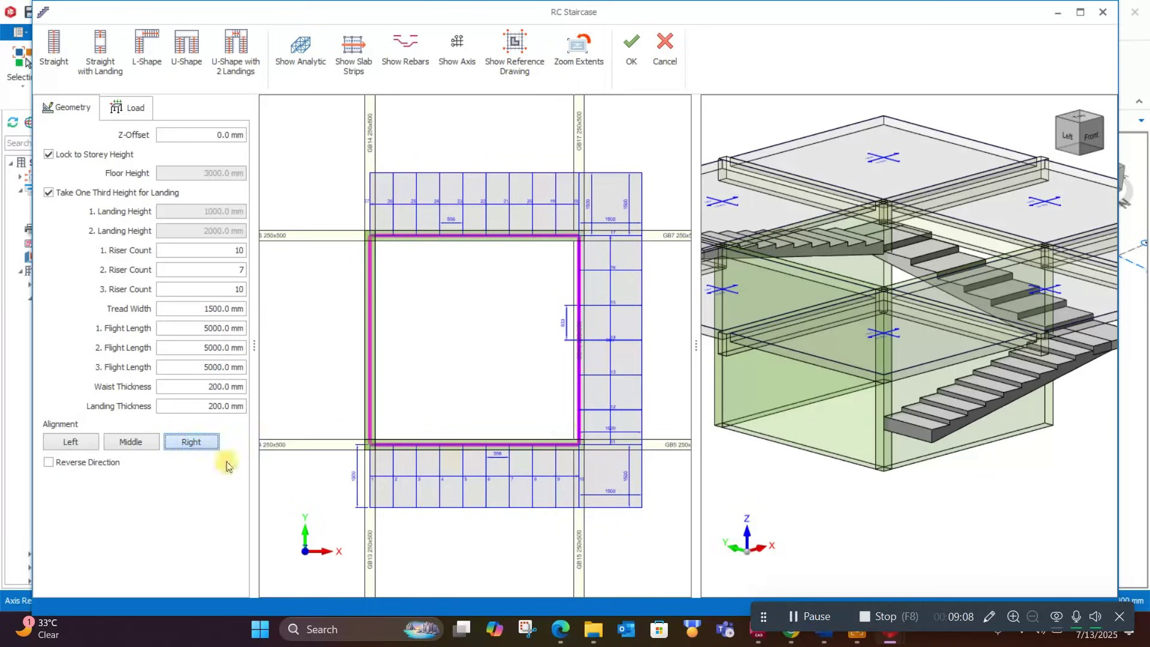
left_click(127, 443)
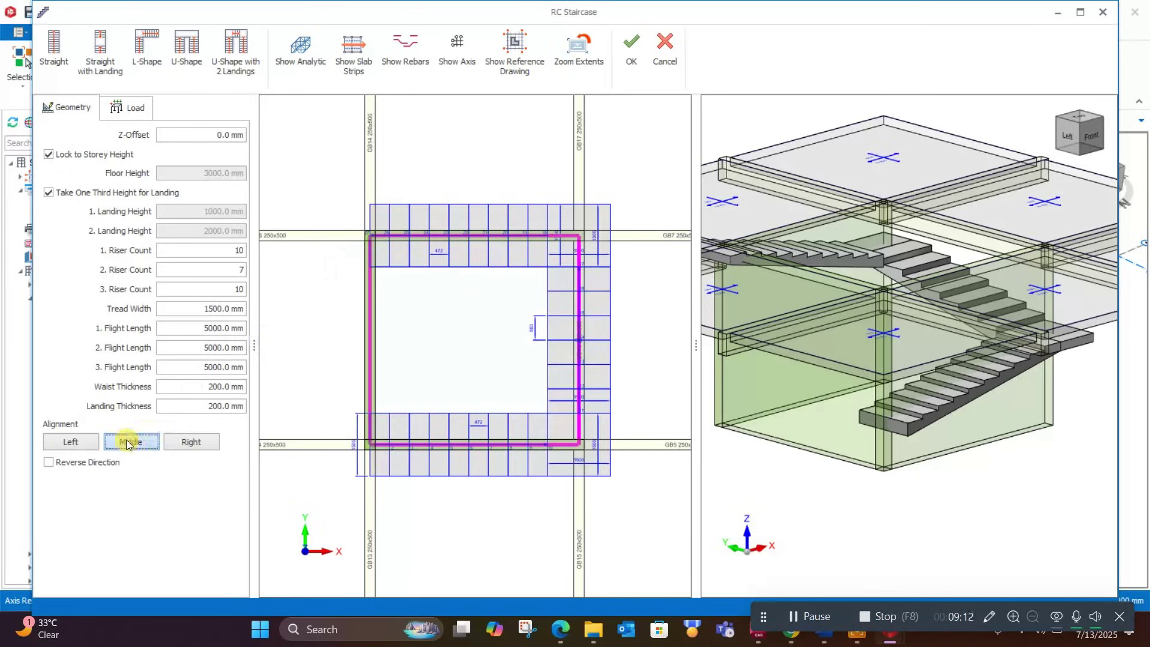
left_click(84, 443)
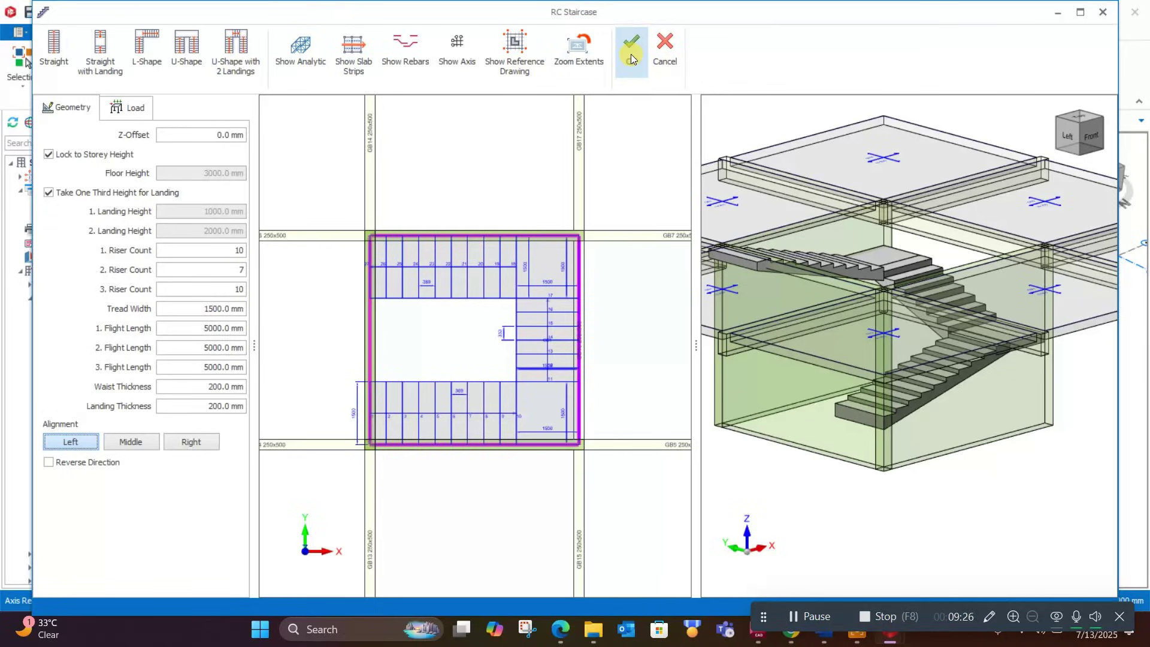
left_click(631, 54)
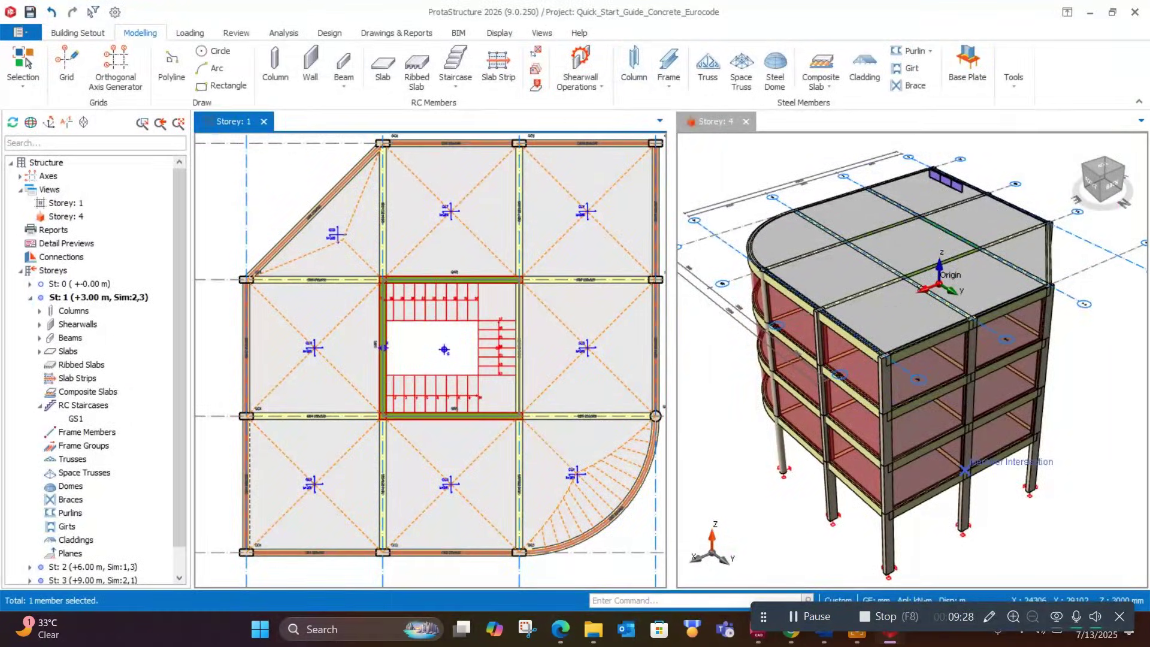
left_click(971, 513)
mouse_move(971, 513)
left_mouse_down()
mouse_move(978, 502)
mouse_move(950, 470)
mouse_move(1022, 488)
left_mouse_up()
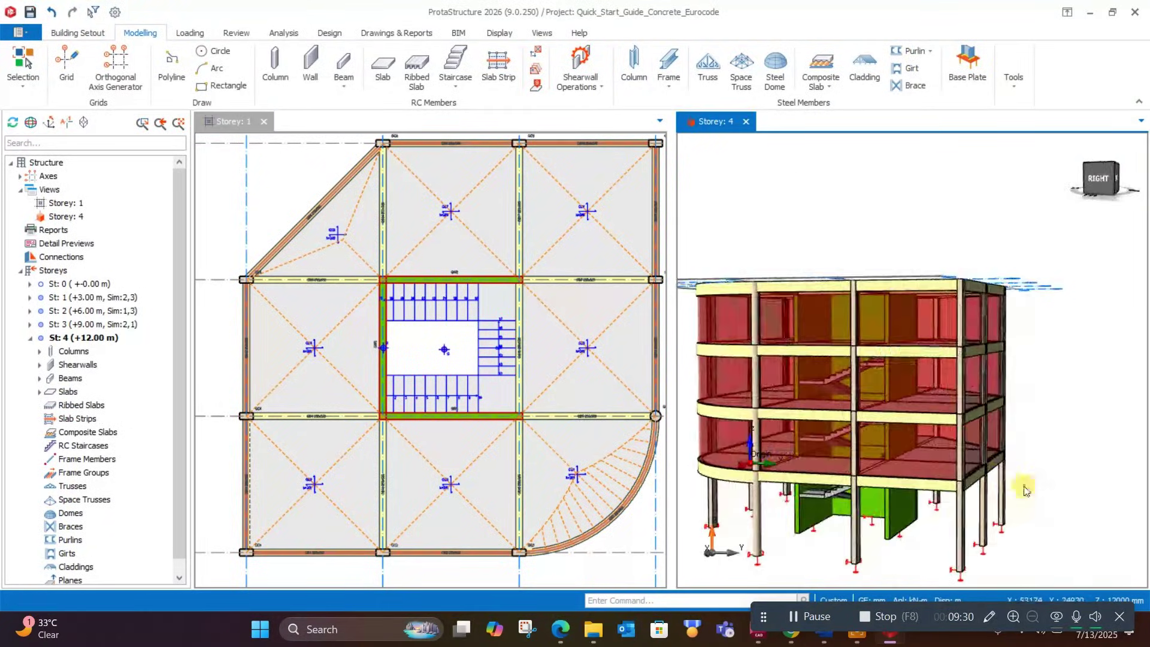
scroll(1022, 487, "up", 5)
left_click_drag(893, 508, 790, 366)
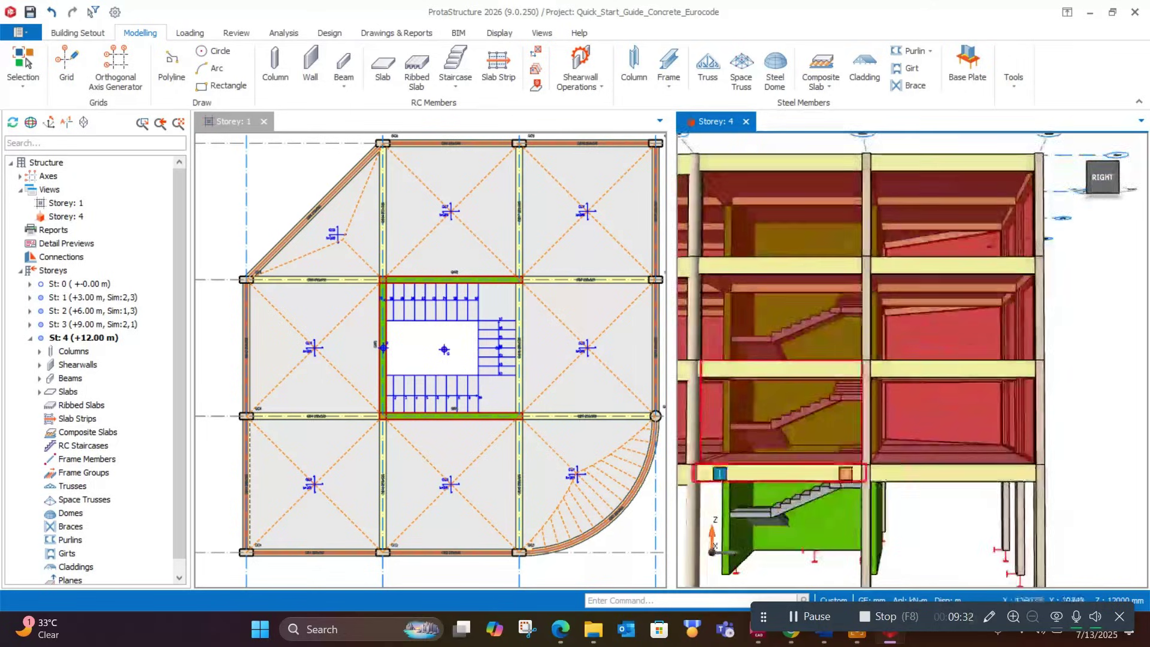
scroll(872, 369, "down", 1)
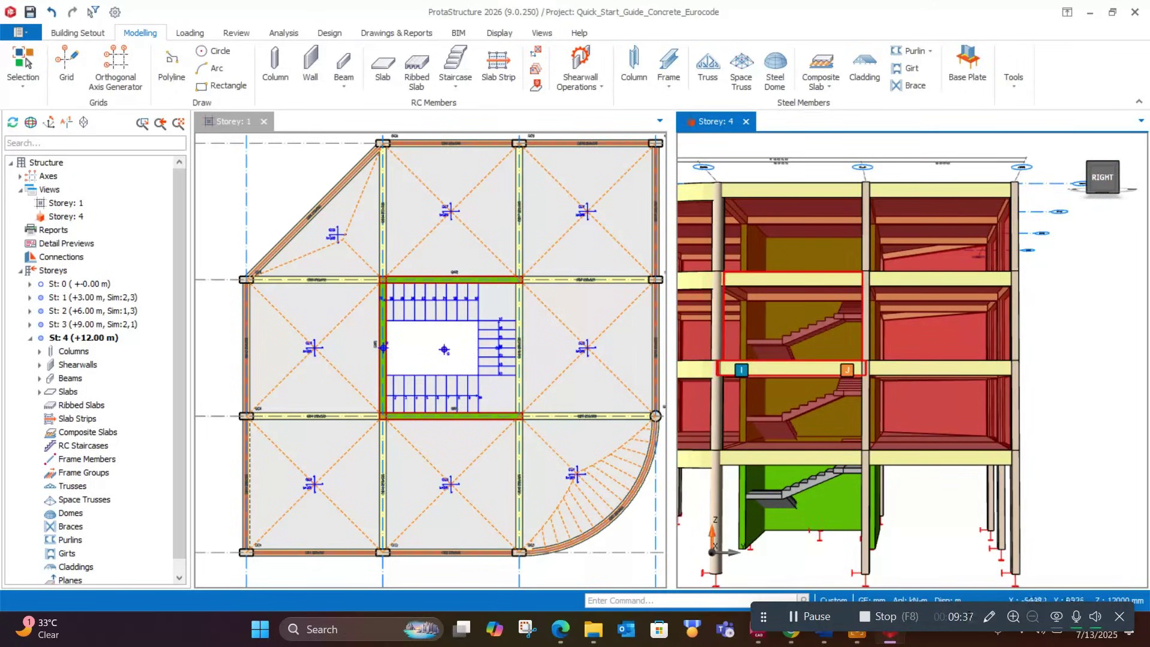
scroll(808, 347, "up", 2)
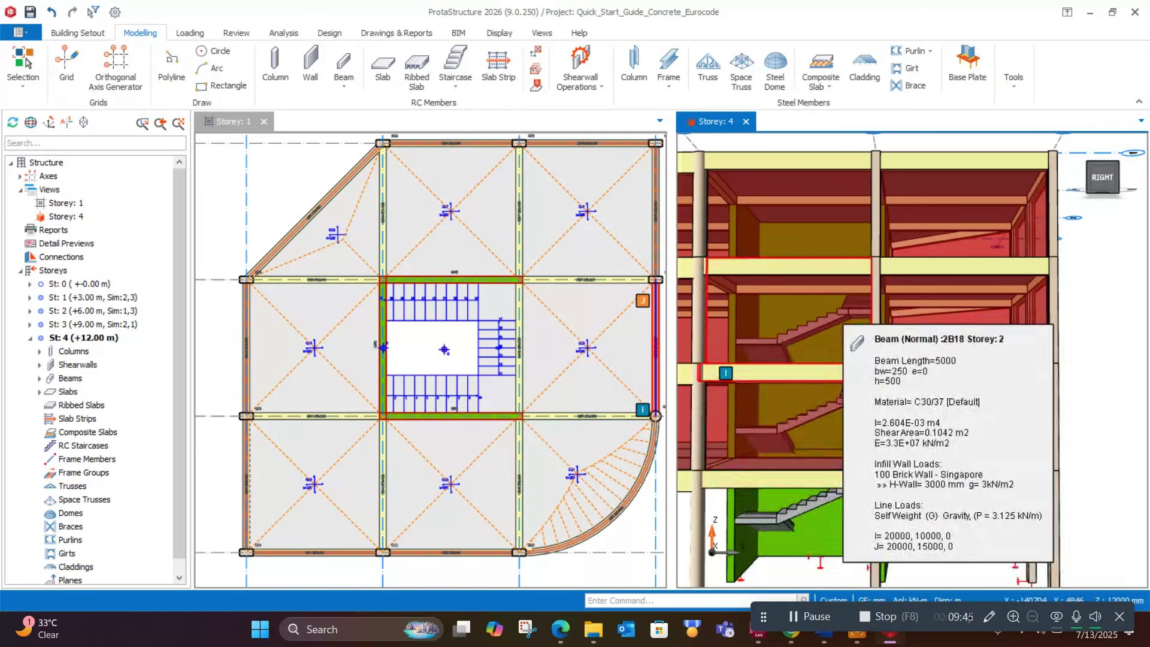
scroll(838, 315, "down", 2)
middle_click_drag(911, 359, 952, 330)
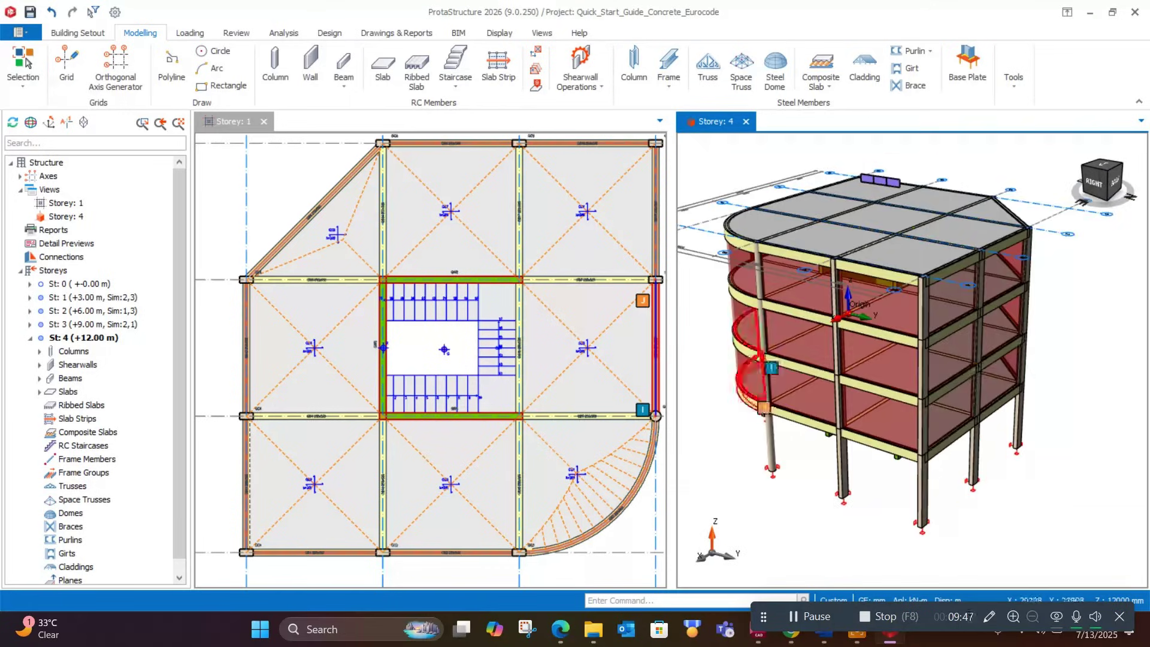
scroll(555, 360, "up", 2)
scroll(422, 332, "up", 1)
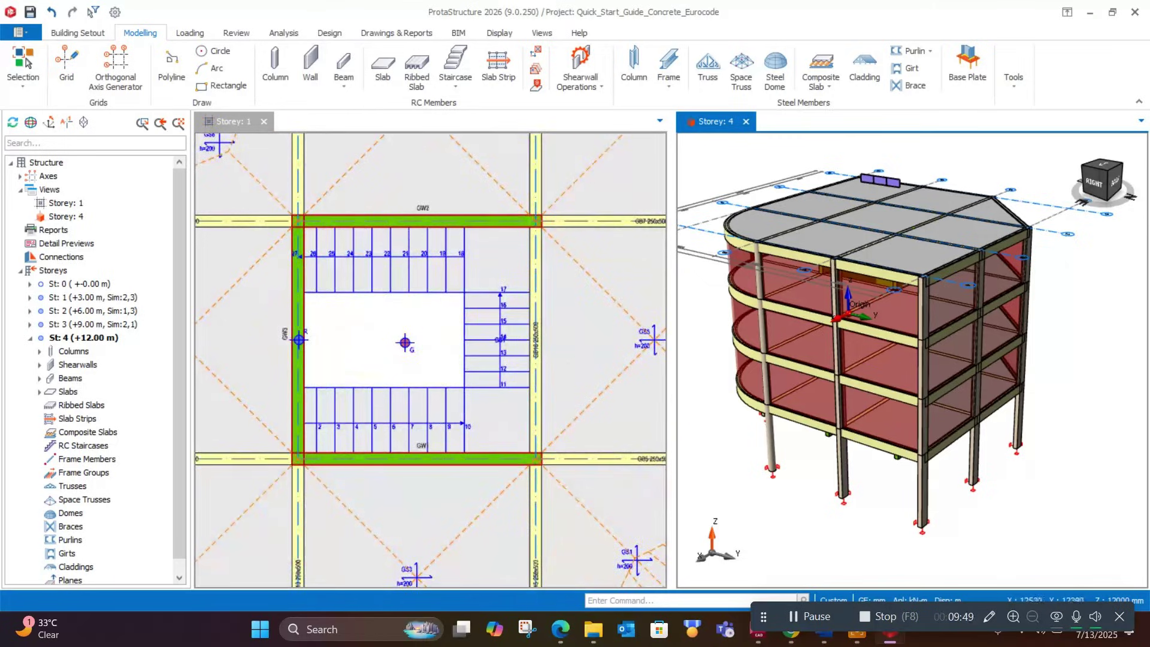
scroll(422, 332, "up", 1)
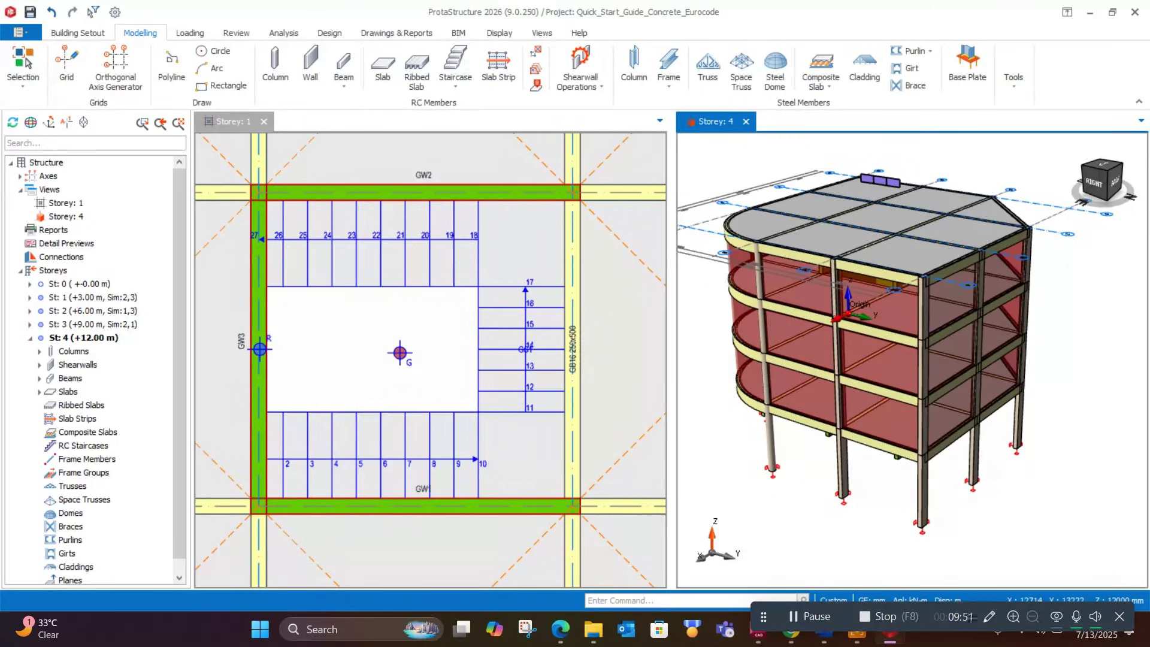